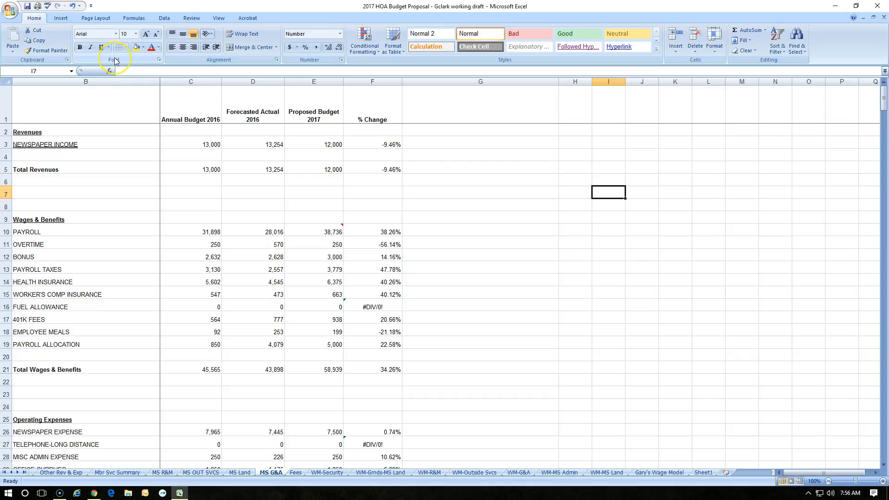
# Set the font of the 2016 newspaper income budget amount in C3 to Agency FB
pyautogui.click(197, 146)
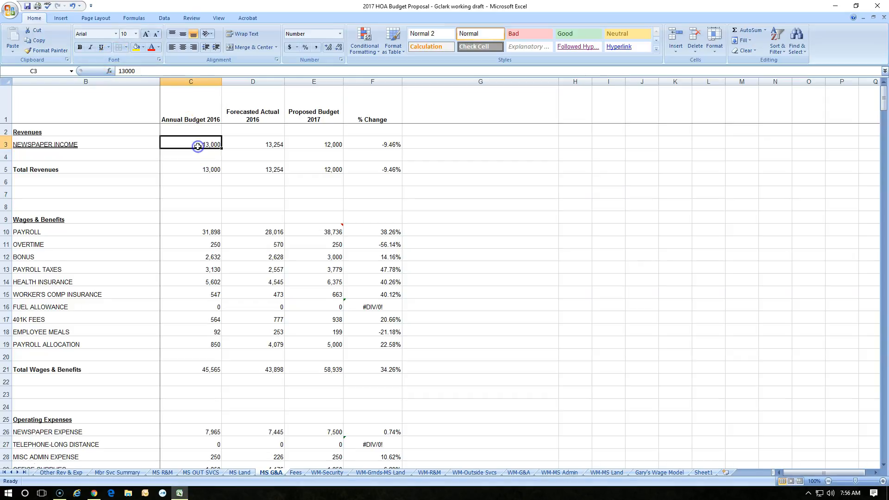
pyautogui.click(117, 36)
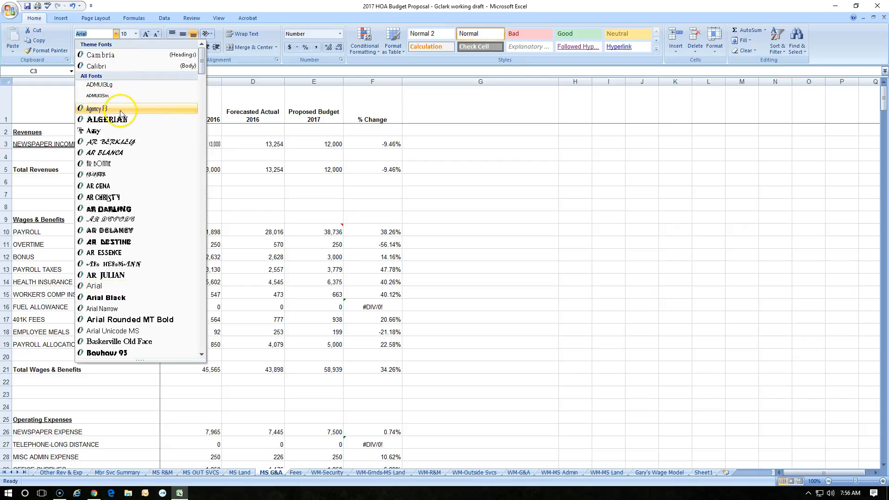
pyautogui.click(121, 111)
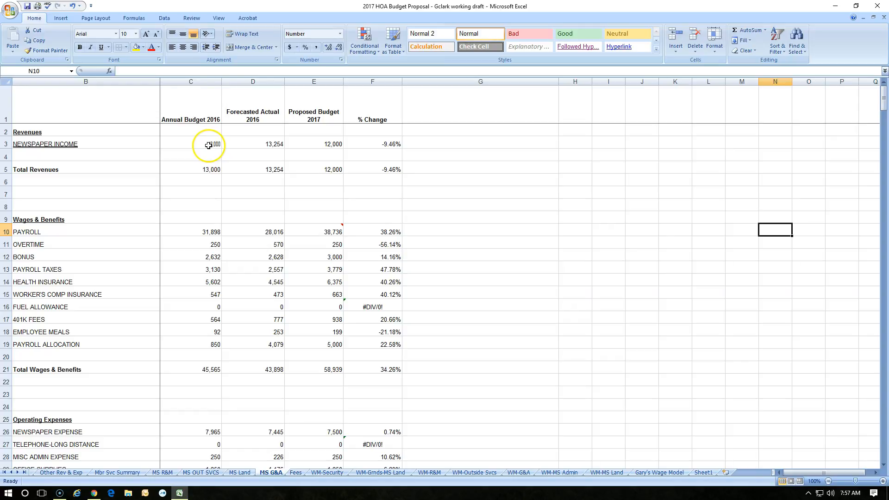
# Apply the Algerian font to the entire Annual Budget 2016 column
pyautogui.click(200, 82)
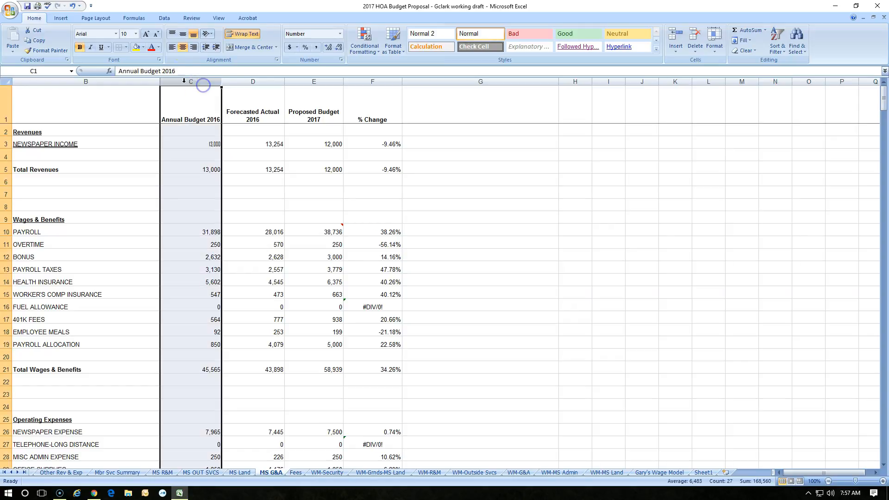
pyautogui.click(115, 34)
pyautogui.click(121, 117)
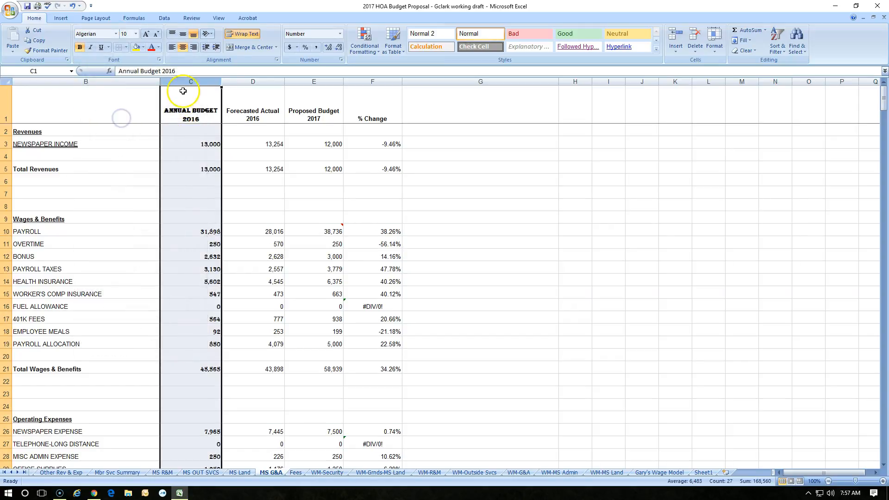
# Undo the font change on column C and apply Algerian to the whole header row 1
pyautogui.click(7, 105)
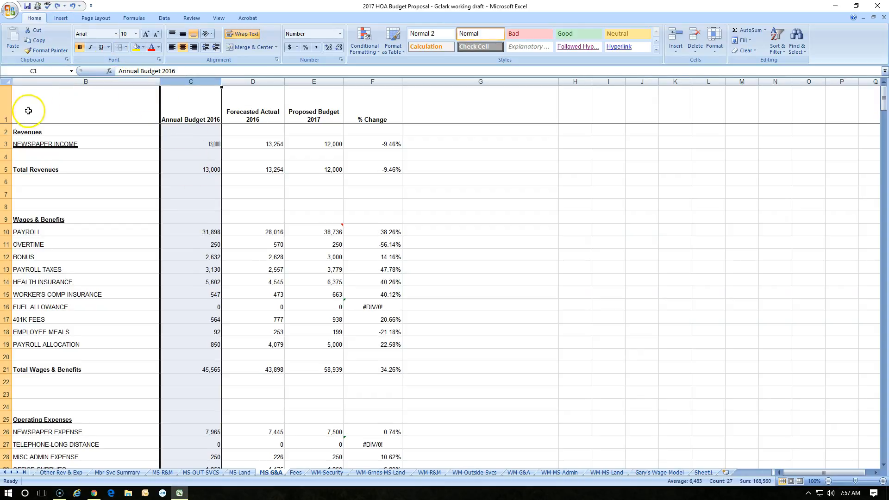
pyautogui.hotkey('ctrl', 'z')
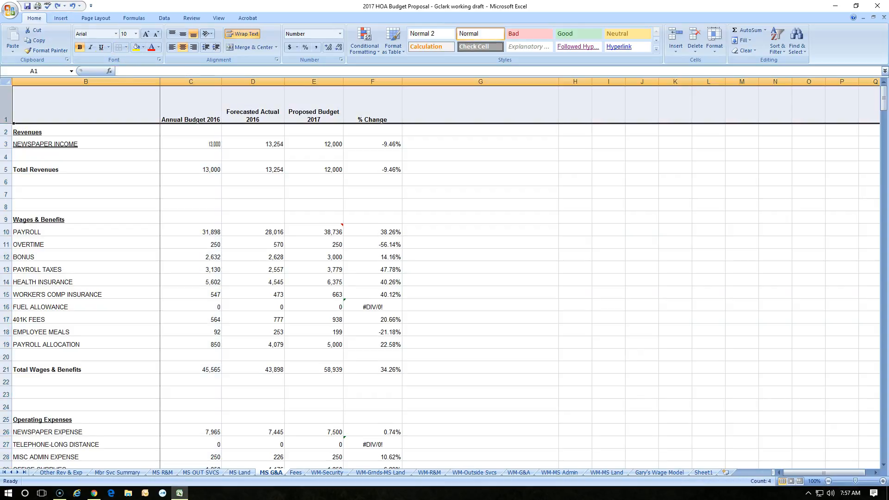
pyautogui.click(116, 34)
pyautogui.click(116, 124)
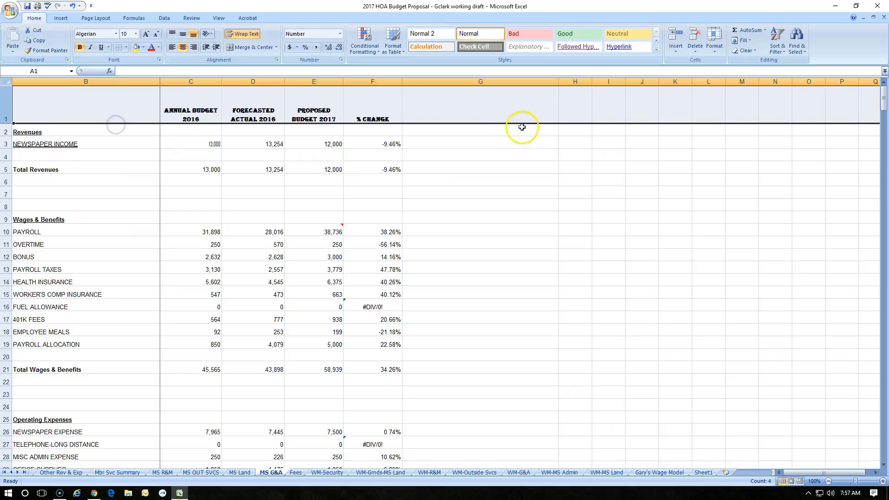
# Change the font of the range C1:F6 to AR BLANCA
pyautogui.moveTo(202, 113); pyautogui.dragTo(378, 184)
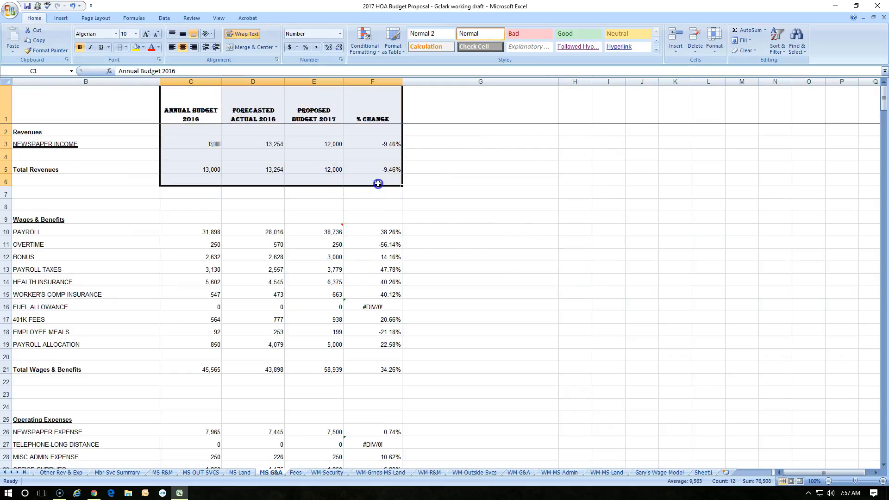
pyautogui.click(116, 35)
pyautogui.click(115, 153)
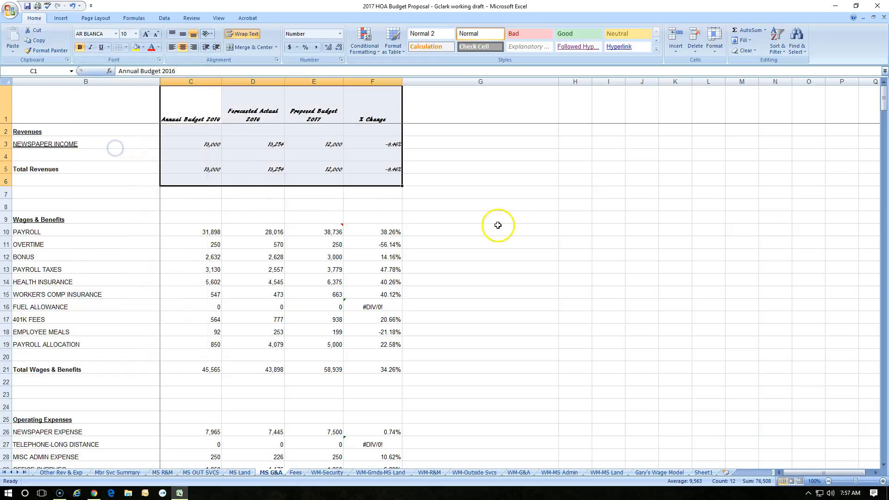
# Restore the Arial font across the entire worksheet
pyautogui.click(6, 82)
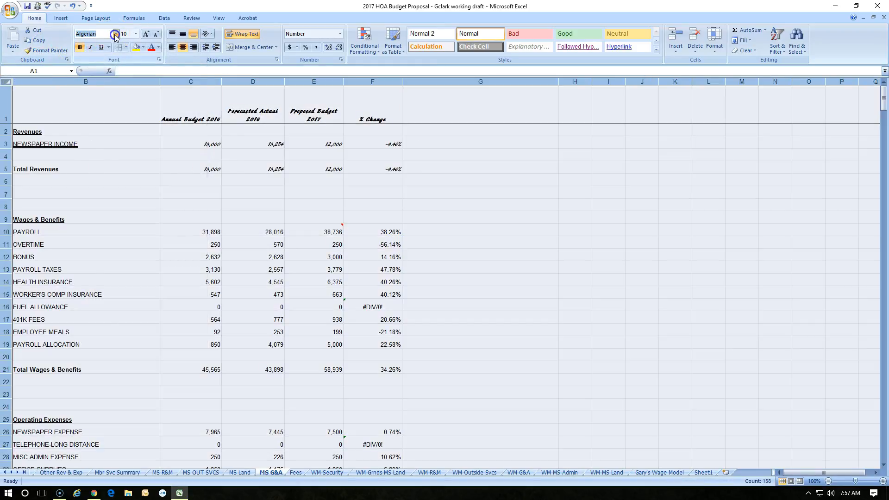
pyautogui.click(116, 35)
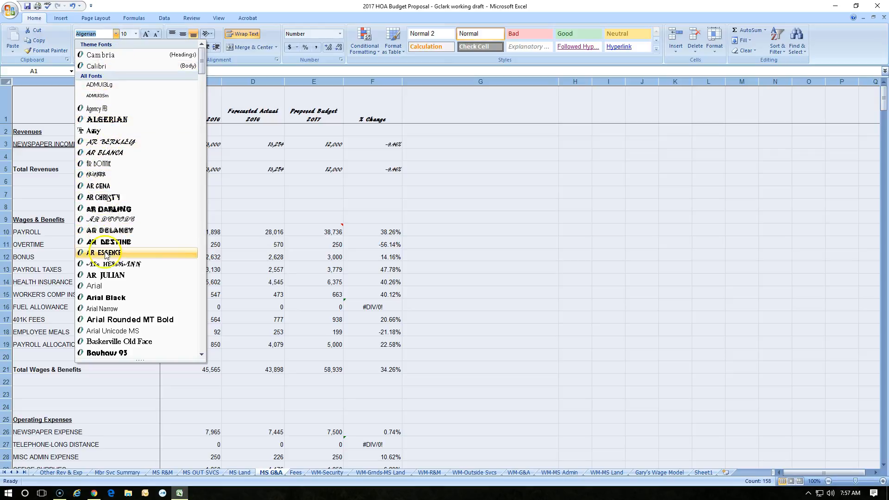
pyautogui.click(97, 286)
pyautogui.click(453, 243)
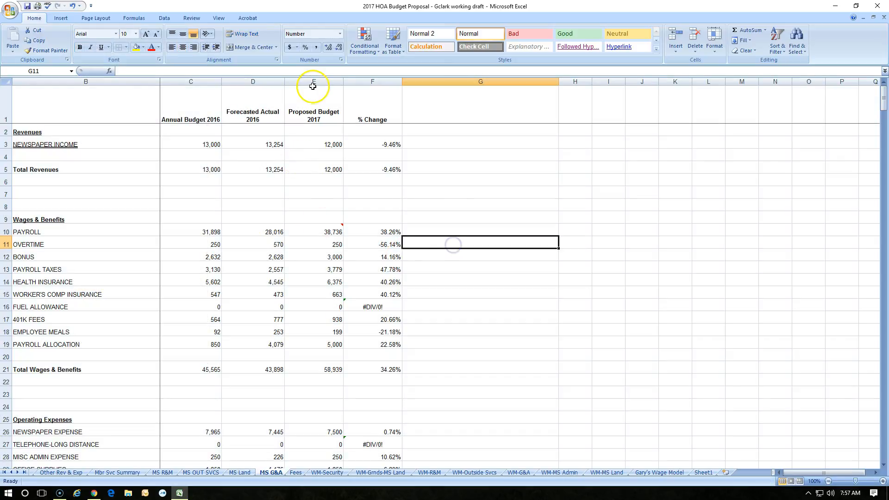
# Apply the Algerian font to every cell of the worksheet
pyautogui.click(6, 82)
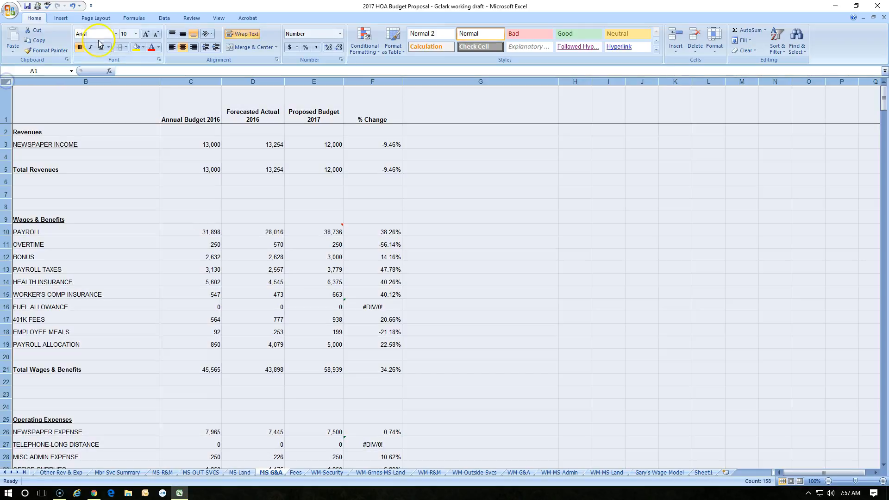
pyautogui.click(115, 34)
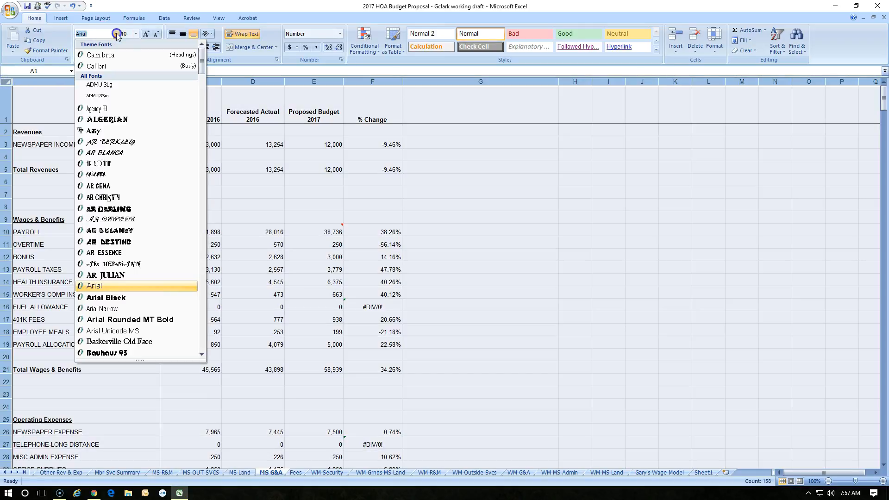
pyautogui.click(118, 120)
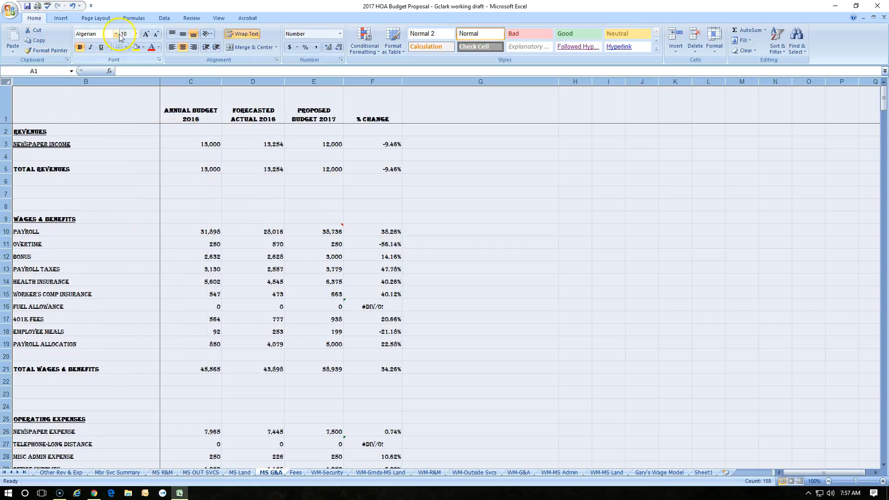
pyautogui.click(162, 178)
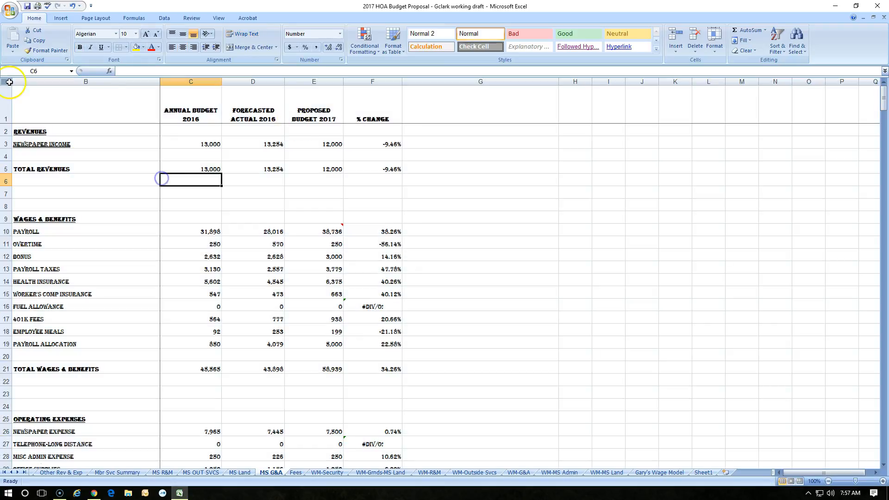
# Set the font of the whole worksheet back to Arial
pyautogui.click(6, 81)
pyautogui.click(116, 34)
pyautogui.click(118, 336)
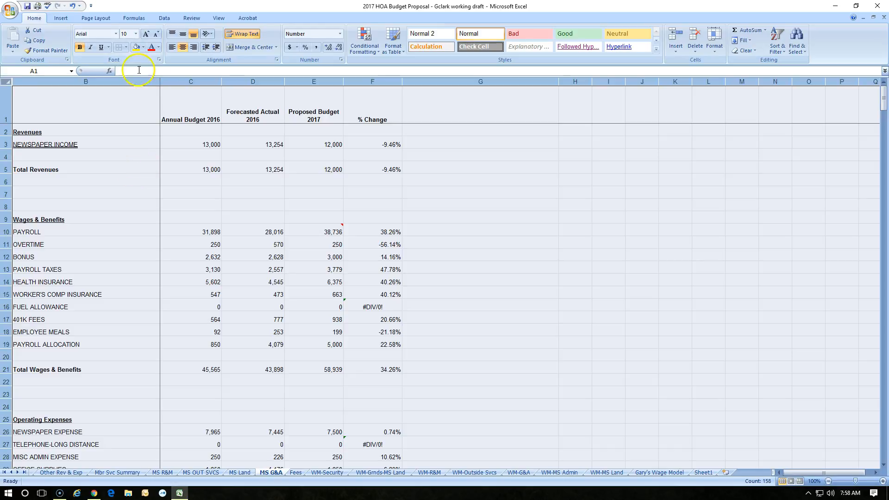
# Set the font size of the 2016 budget Total Revenues amount in C5 to 18 and then to 20
pyautogui.click(191, 168)
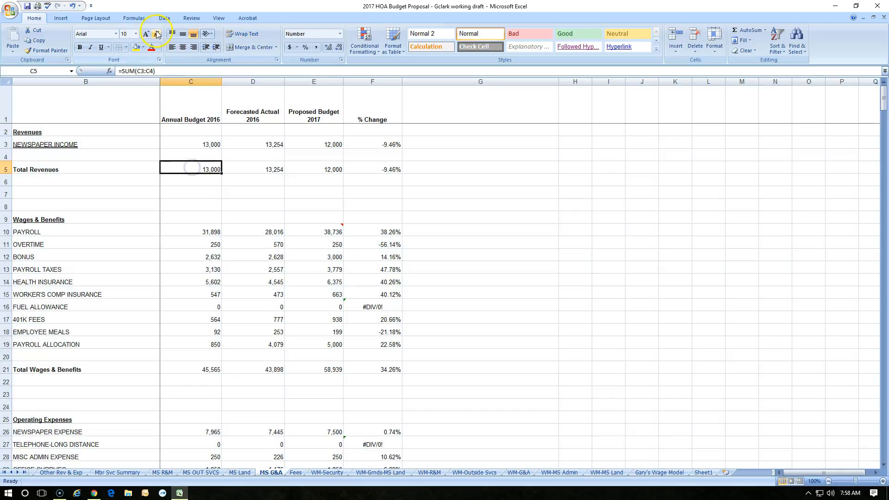
pyautogui.click(136, 34)
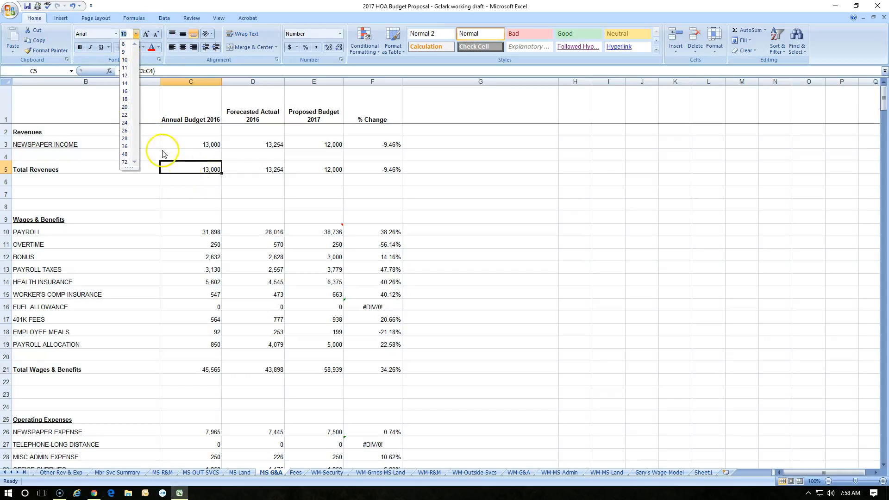
pyautogui.click(125, 100)
pyautogui.click(136, 35)
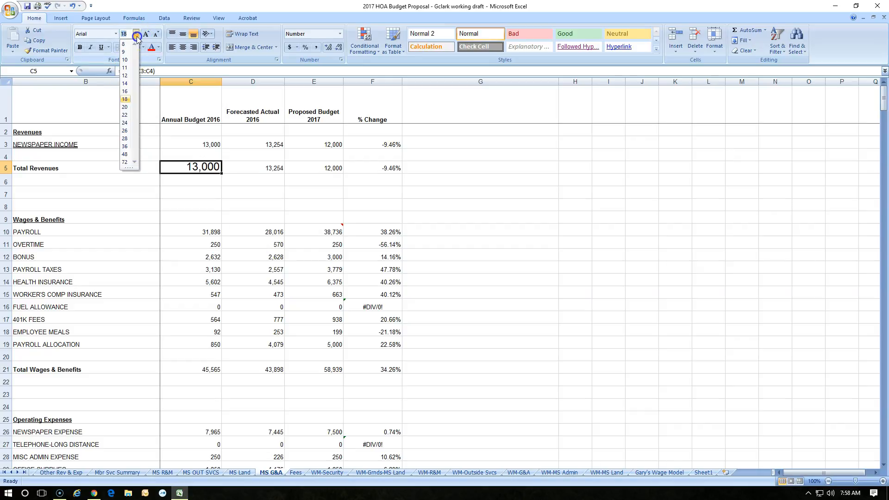
pyautogui.click(124, 107)
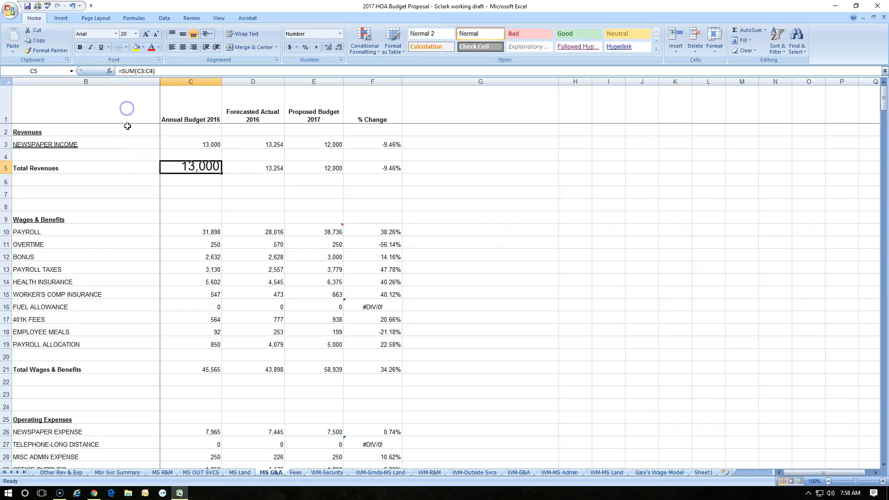
# Enlarge the font of the Total Revenues amount in C5 by three more size increments
pyautogui.click(150, 37)
pyautogui.click(150, 37)
pyautogui.click(150, 37)
pyautogui.click(245, 230)
# Shrink the font of the Total Revenues amount in C5 step by step to size 11
pyautogui.click(200, 170)
pyautogui.click(157, 35)
pyautogui.click(157, 35)
pyautogui.click(157, 36)
pyautogui.click(156, 35)
pyautogui.click(157, 35)
pyautogui.click(157, 35)
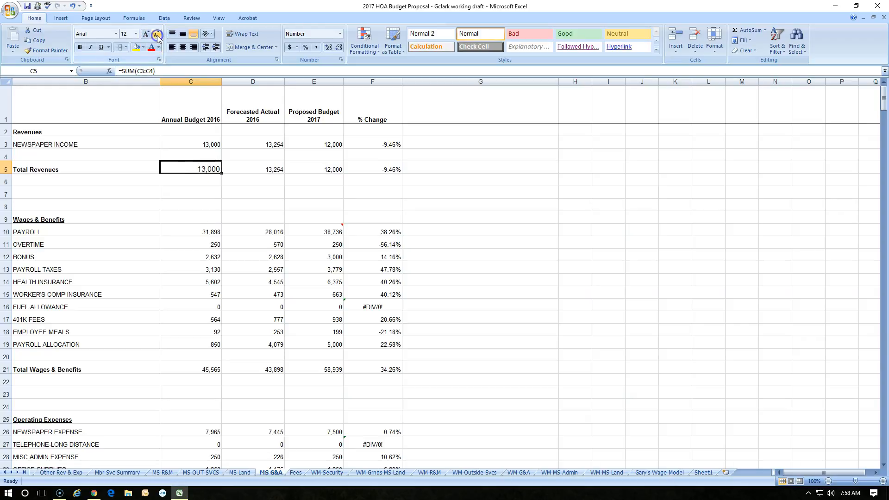
pyautogui.click(288, 229)
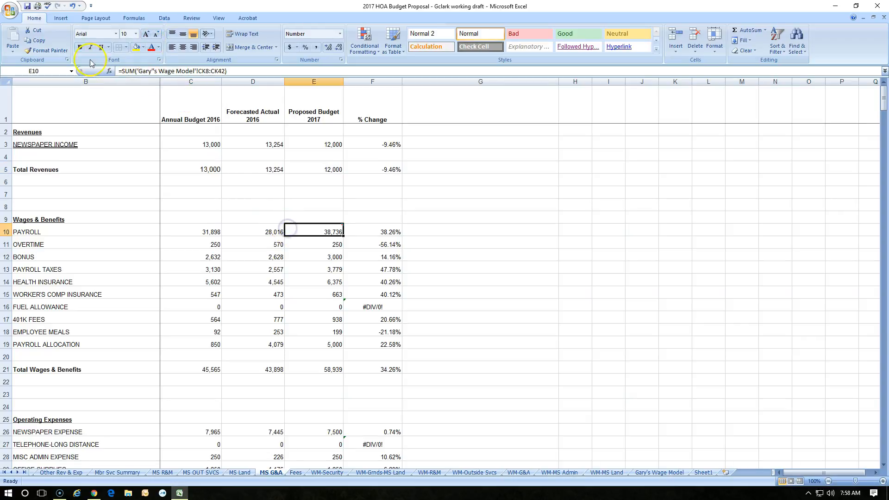
# Try bold, italic and double underline on the Total Revenues amount in C5
pyautogui.click(214, 168)
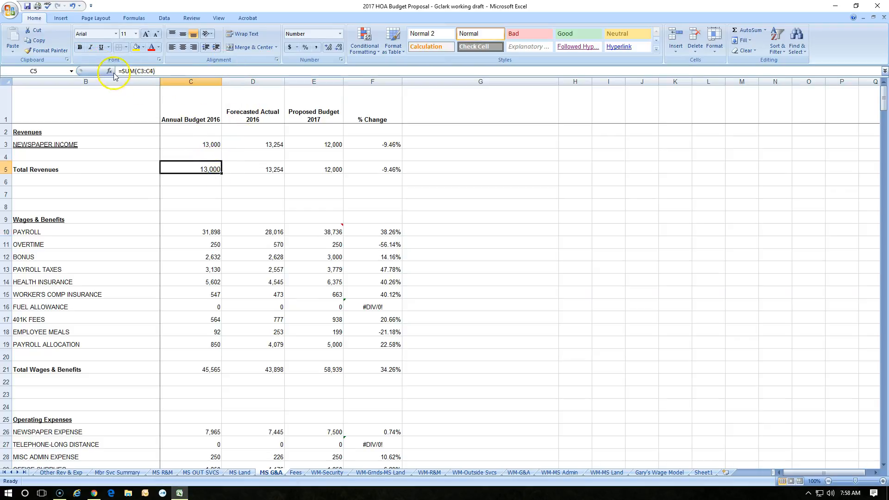
pyautogui.click(81, 48)
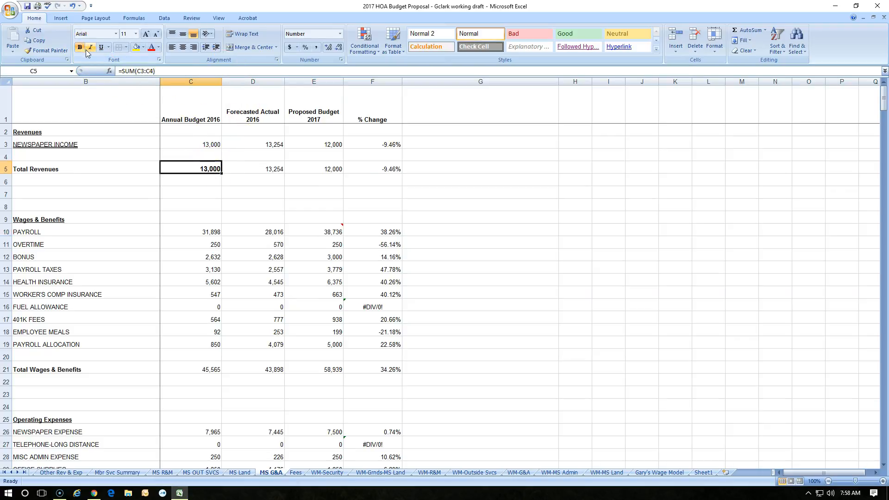
pyautogui.click(90, 48)
pyautogui.click(110, 48)
pyautogui.click(121, 70)
pyautogui.click(297, 168)
pyautogui.click(216, 168)
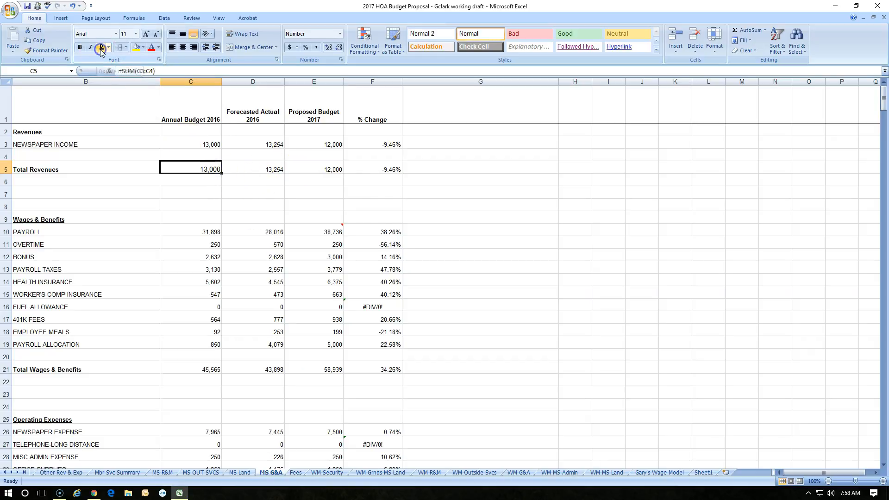
# Fill the Total Revenues cell C5 with yellow
pyautogui.click(144, 48)
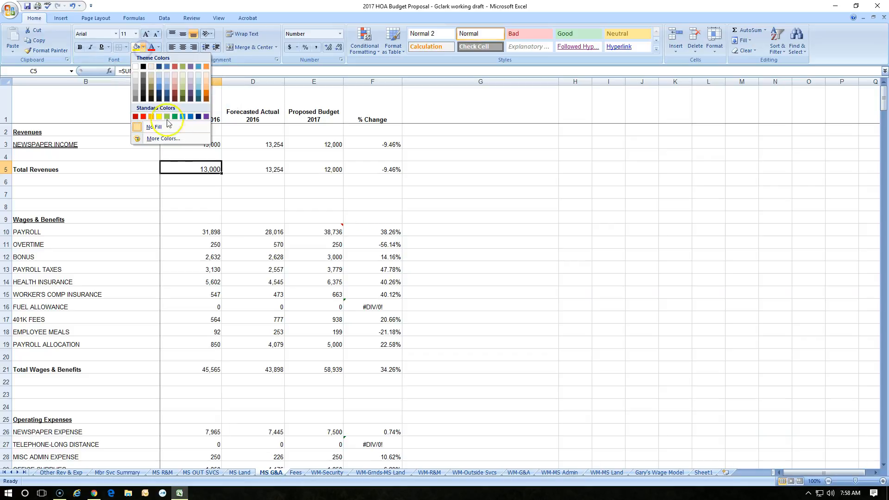
pyautogui.click(193, 169)
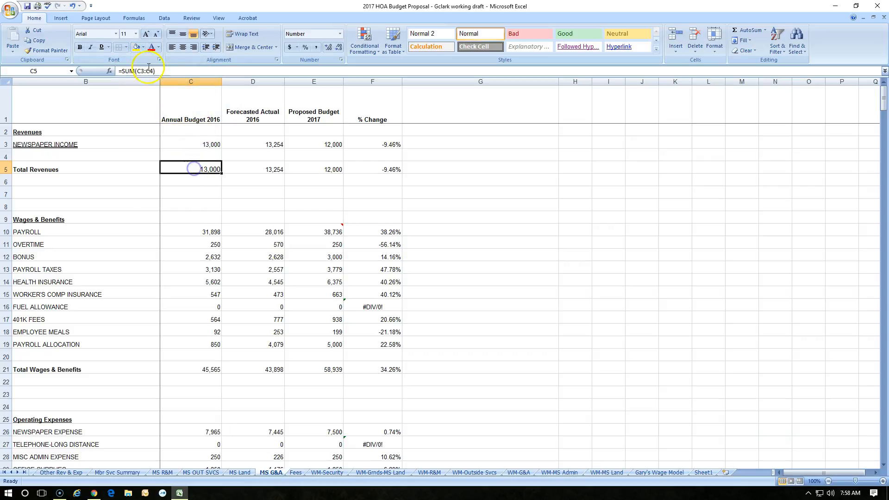
pyautogui.click(137, 47)
# Change the fill of cell C5 to dark blue and then to white
pyautogui.click(144, 47)
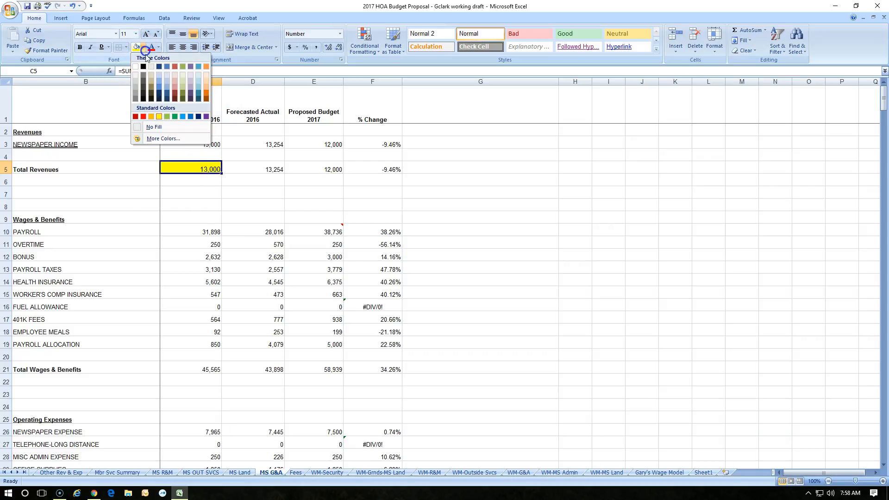
pyautogui.click(167, 98)
pyautogui.click(143, 48)
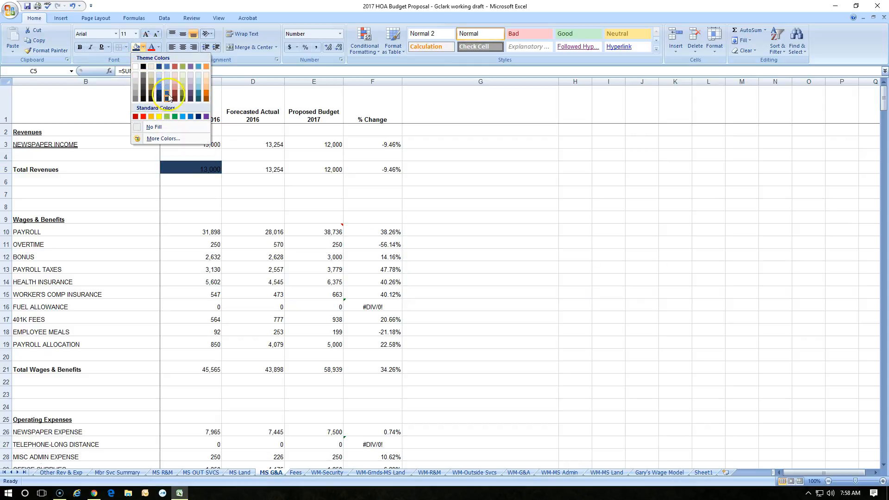
pyautogui.click(139, 68)
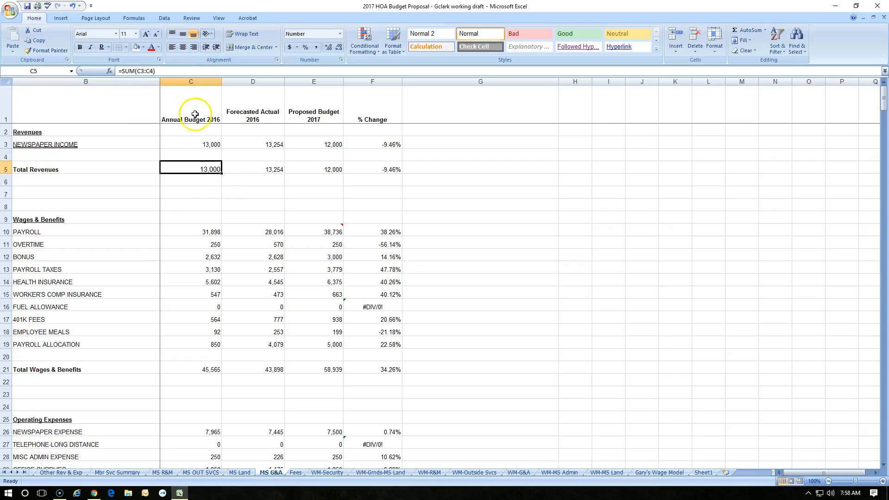
pyautogui.click(128, 49)
pyautogui.click(127, 48)
# Set the font color of the Total Revenues amount in C5 to red
pyautogui.click(160, 49)
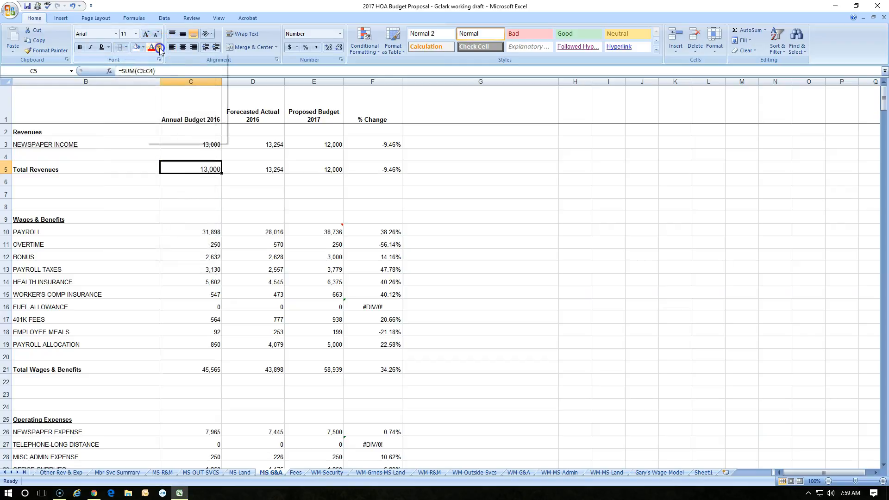
pyautogui.click(159, 49)
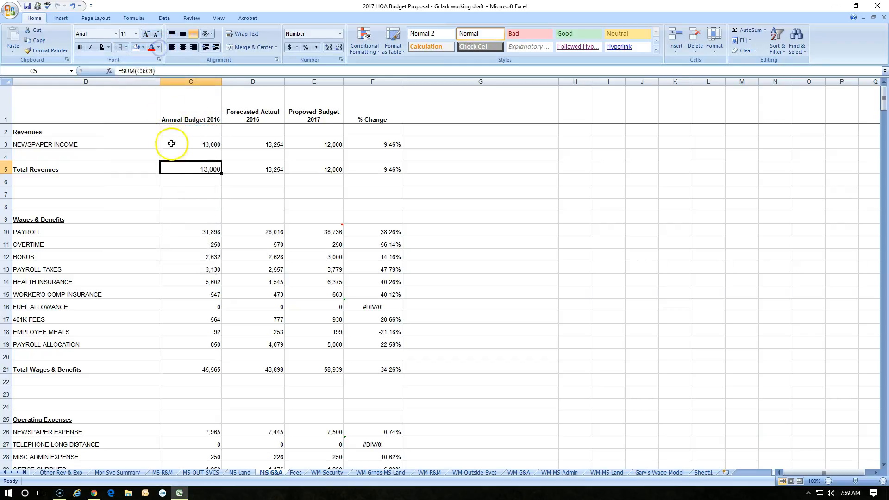
pyautogui.click(158, 49)
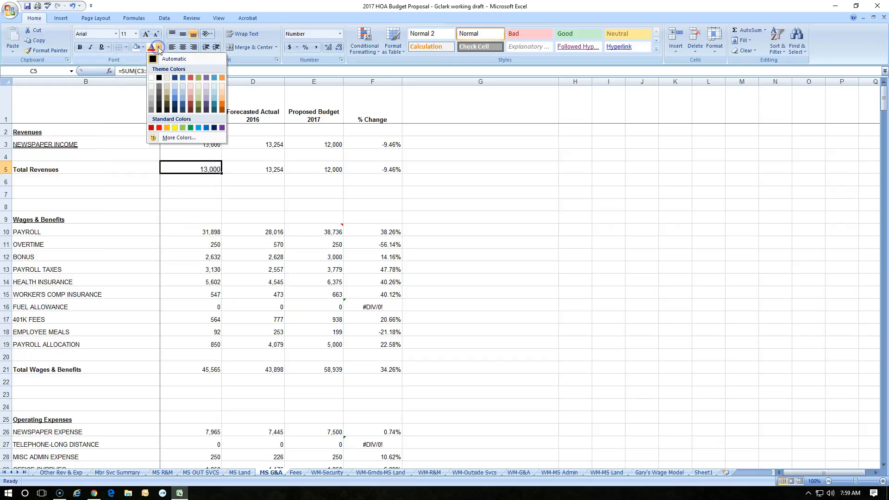
pyautogui.click(158, 128)
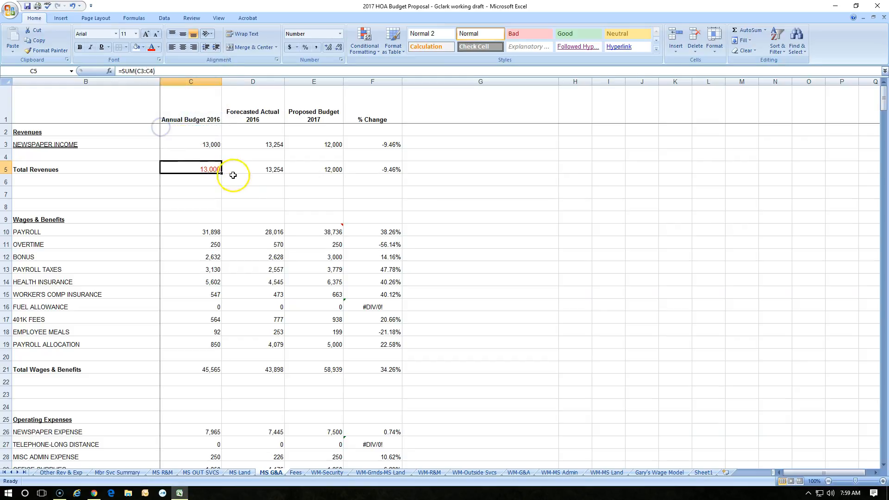
# Give the Total Revenues amount in C5 a very pale yellow font color from the extended color palette
pyautogui.click(159, 48)
pyautogui.click(174, 137)
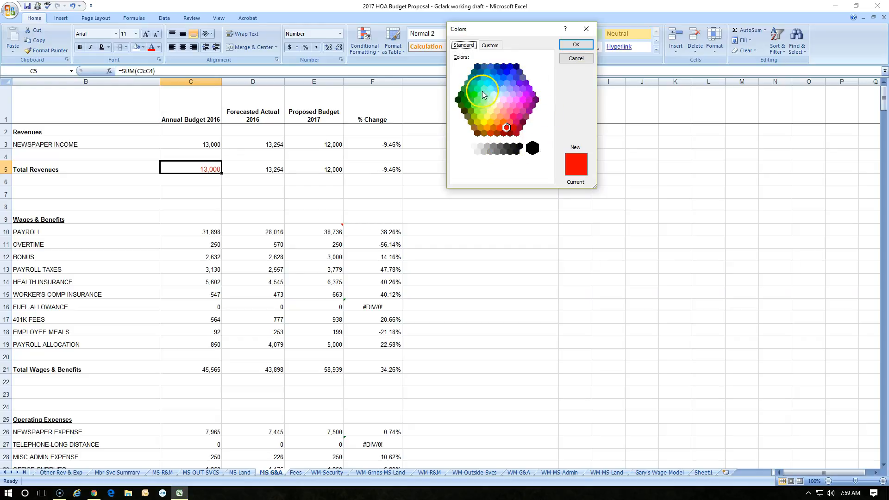
pyautogui.click(493, 106)
pyautogui.click(576, 45)
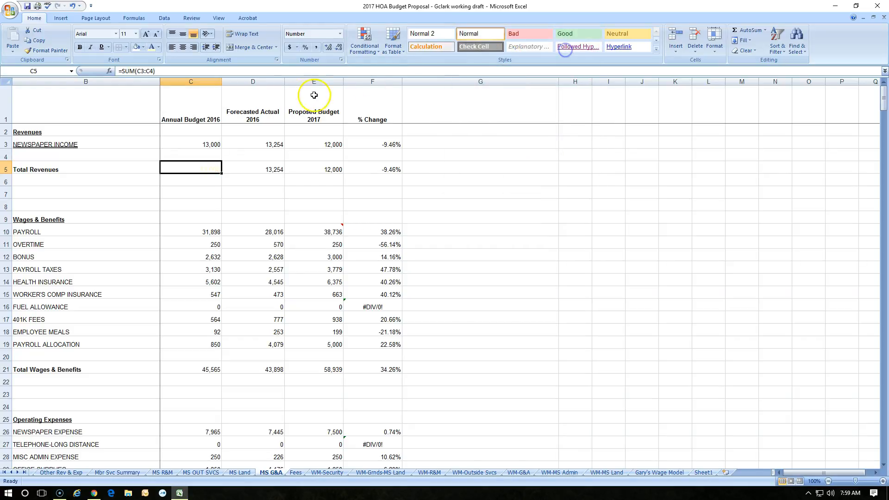
# Fill the Total Revenues cell C5 with blue and set the empty cell E7 to no fill
pyautogui.click(159, 47)
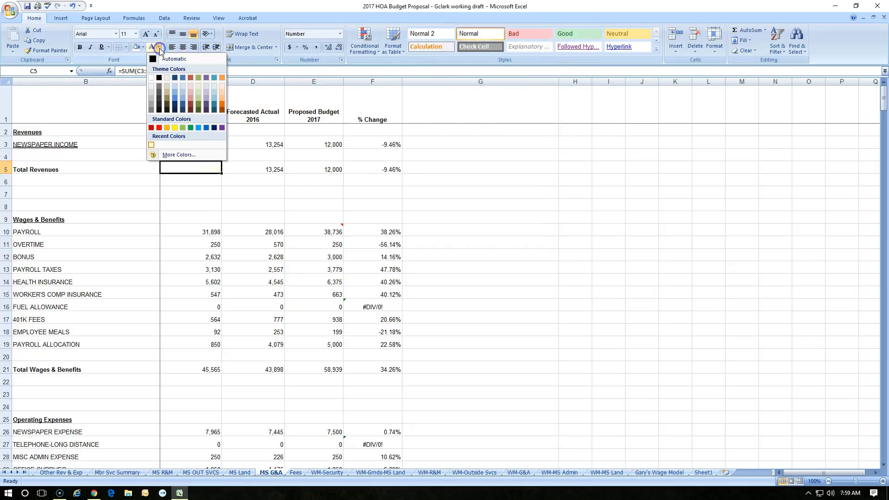
pyautogui.click(143, 48)
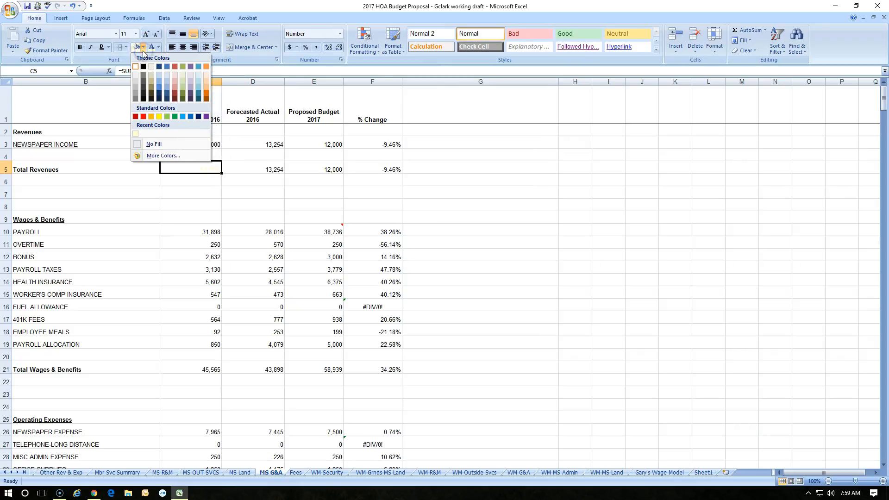
pyautogui.click(160, 87)
pyautogui.click(301, 191)
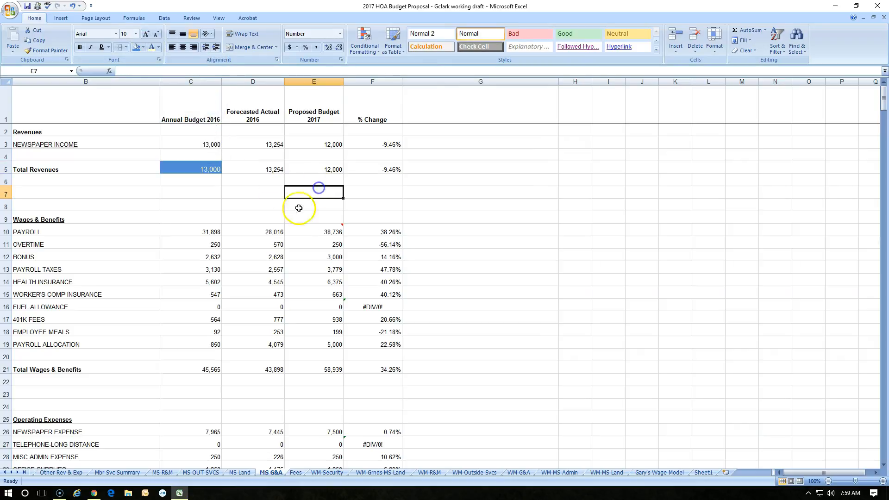
pyautogui.click(143, 48)
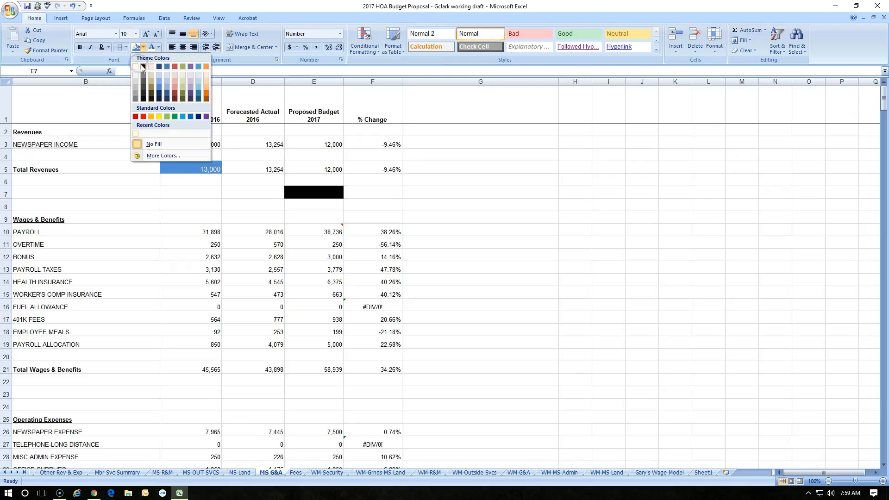
pyautogui.click(153, 145)
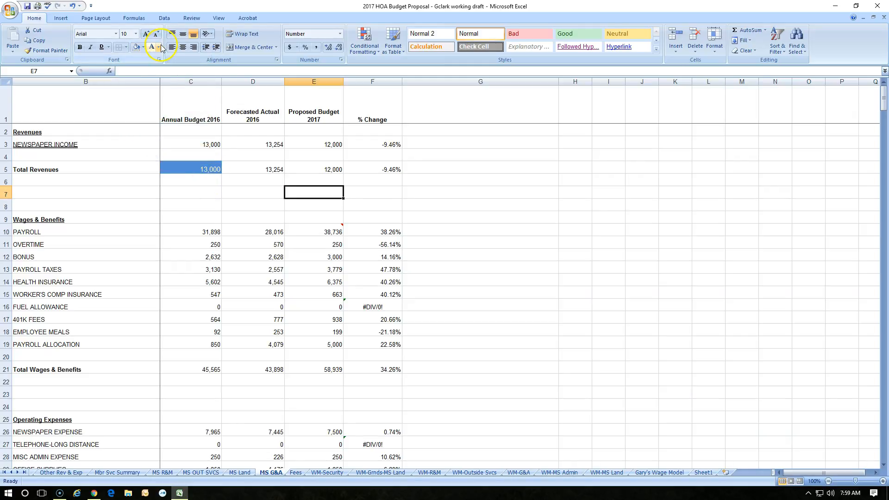
# Mix a custom dark grey font color and apply it to the Proposed Budget 2017 Total Revenues amount in E5
pyautogui.click(159, 47)
pyautogui.click(176, 154)
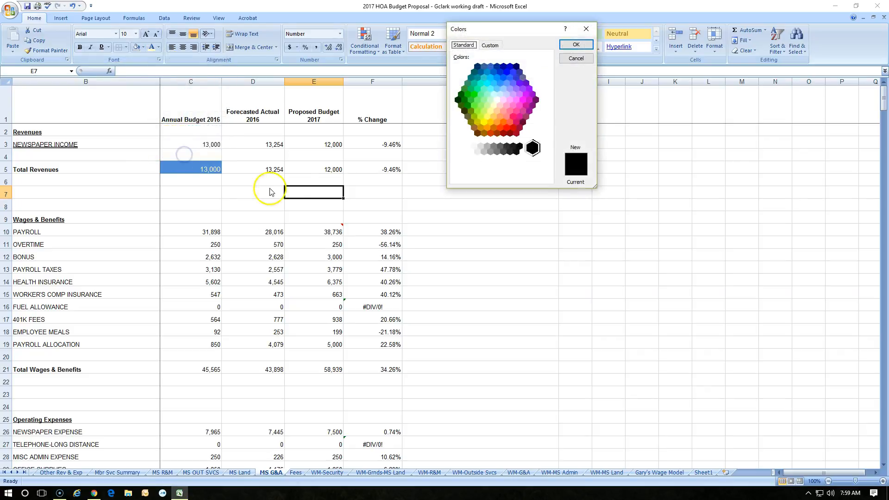
pyautogui.click(490, 46)
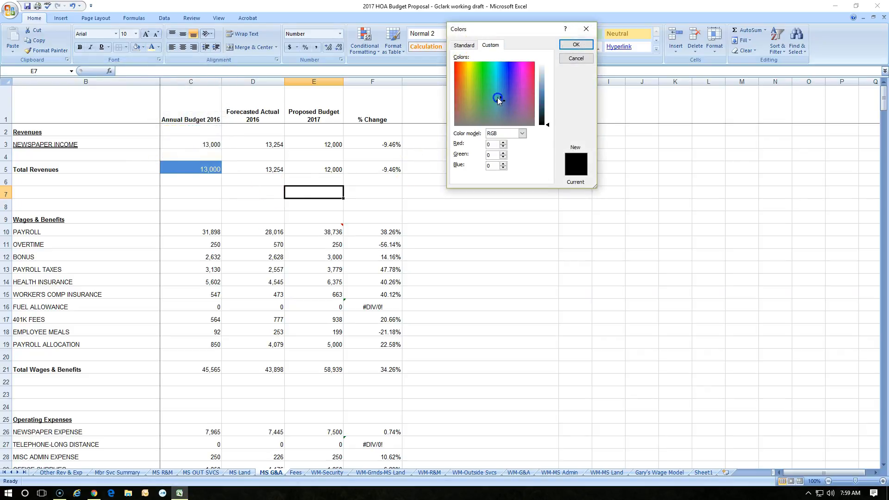
pyautogui.moveTo(491, 100); pyautogui.dragTo(530, 65)
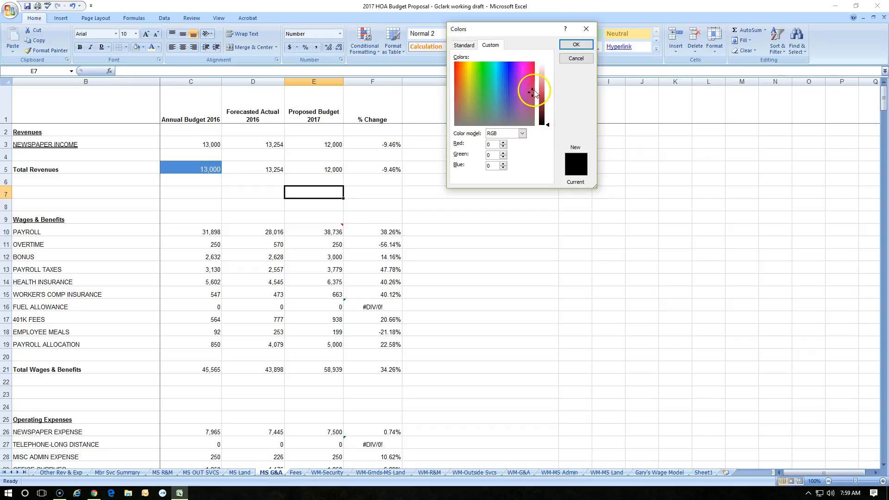
pyautogui.moveTo(551, 129)
pyautogui.mouseDown()
pyautogui.moveTo(547, 63)
pyautogui.moveTo(547, 116)
pyautogui.mouseUp()
pyautogui.click(576, 44)
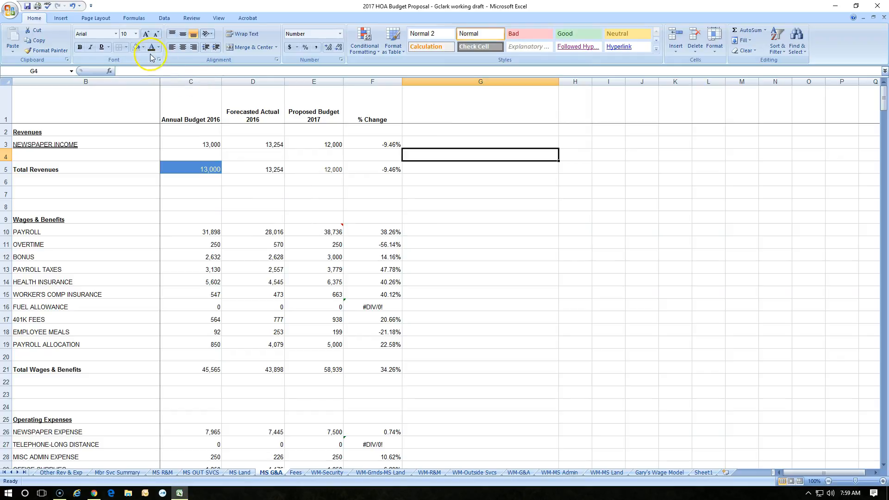
pyautogui.click(324, 169)
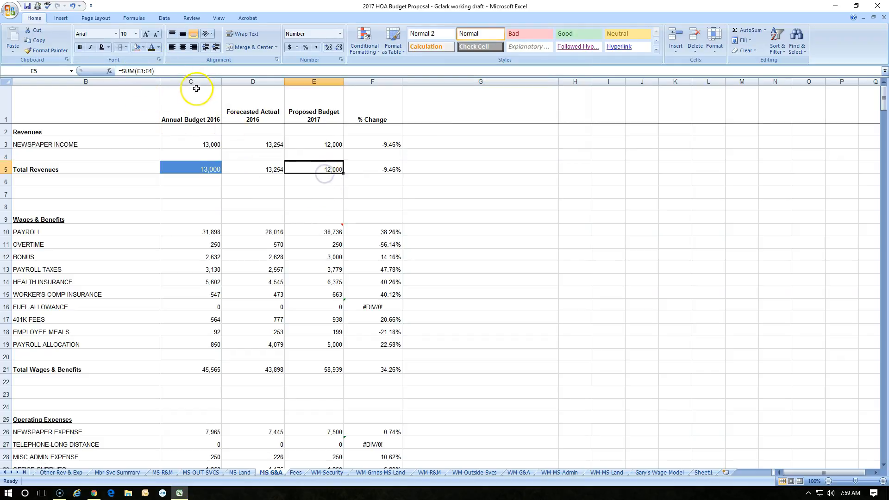
pyautogui.click(258, 232)
pyautogui.doubleClick(258, 232)
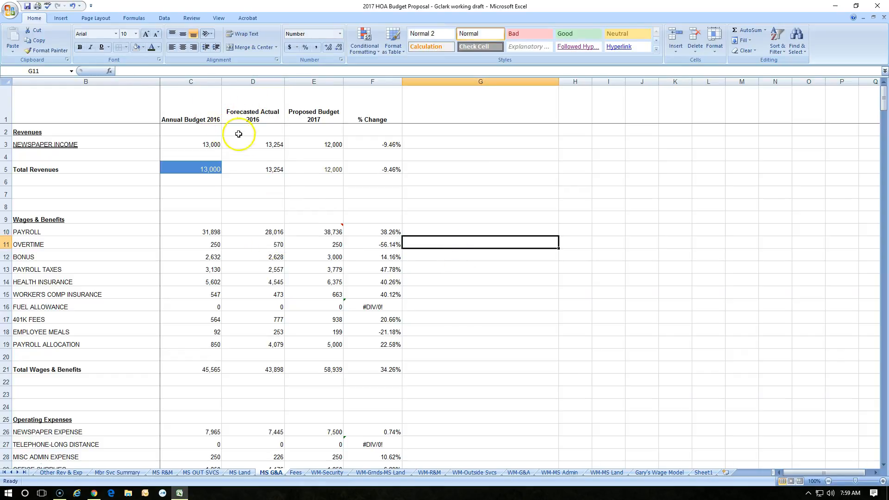
# Color the Newspaper Income amount in D3 and the Wages & Benefits amounts in C10:C21 dark red
pyautogui.click(255, 144)
pyautogui.click(158, 47)
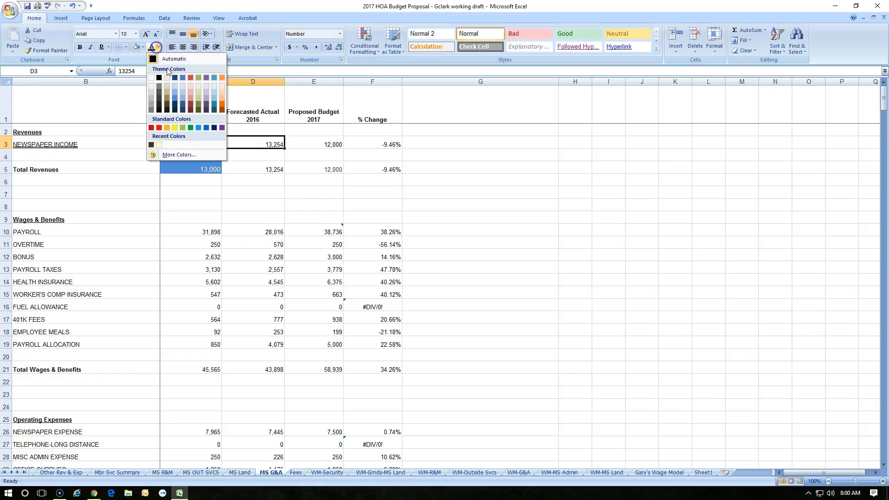
pyautogui.click(193, 106)
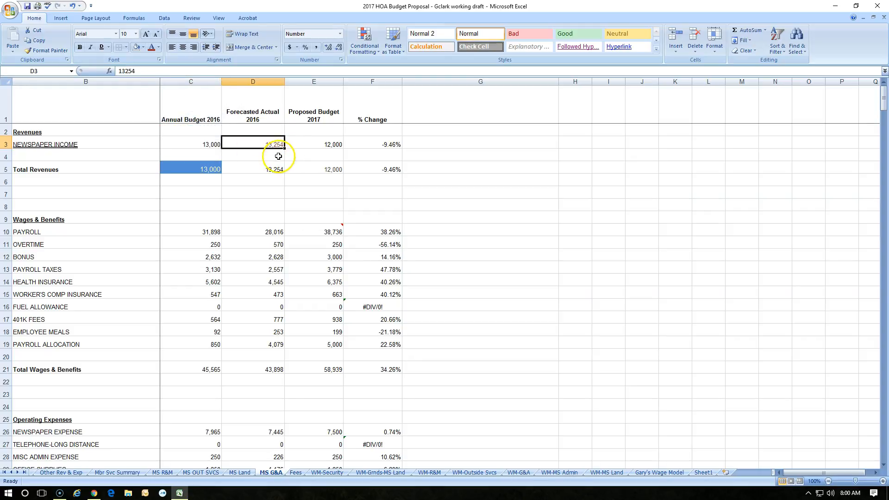
pyautogui.moveTo(209, 231); pyautogui.dragTo(213, 368)
pyautogui.click(151, 48)
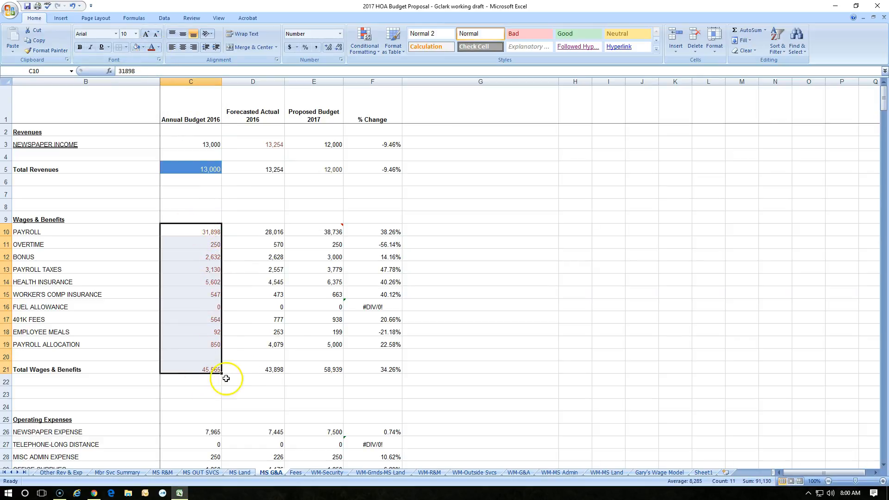
# Reset the range C2:E21 to the automatic font color and no fill
pyautogui.moveTo(191, 131); pyautogui.dragTo(335, 368)
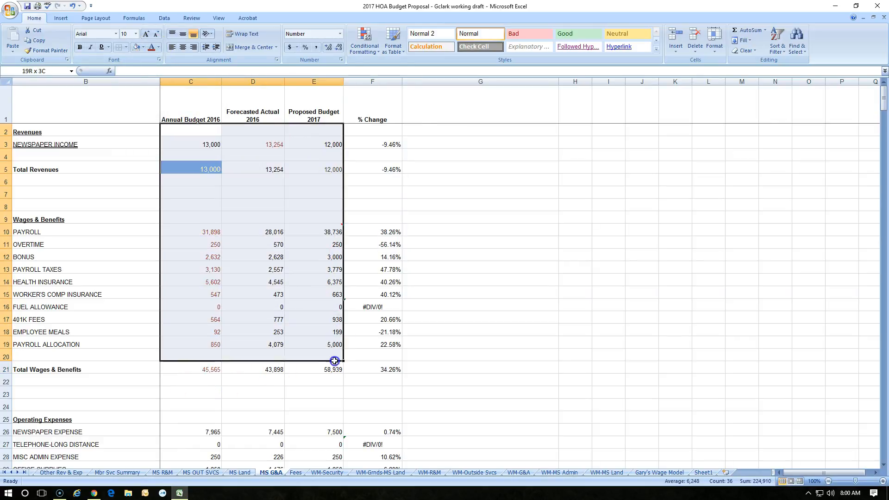
pyautogui.click(160, 49)
pyautogui.click(157, 59)
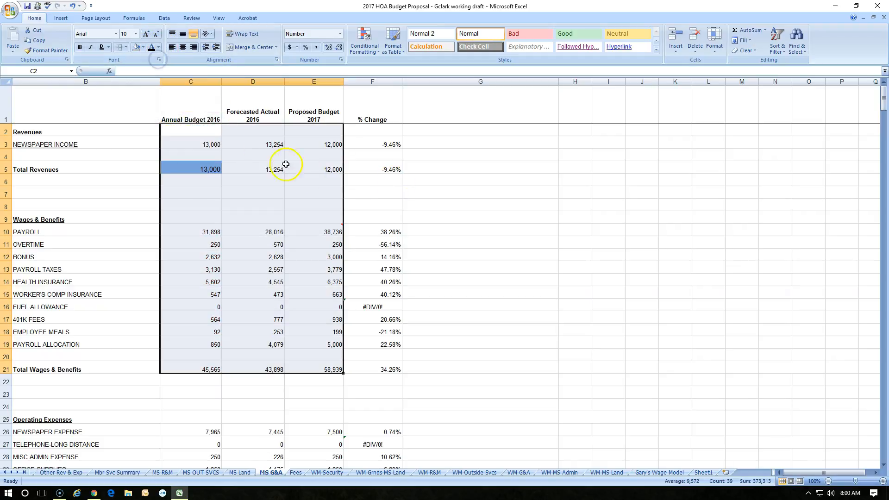
pyautogui.click(144, 47)
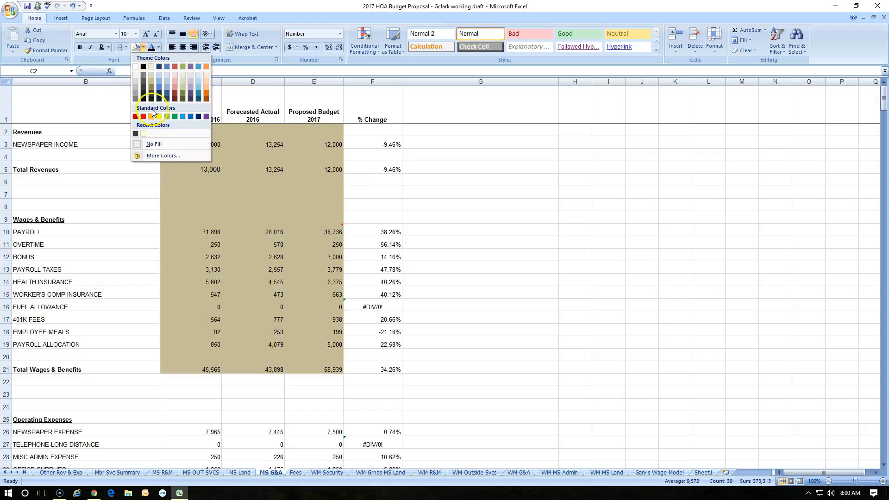
pyautogui.click(153, 145)
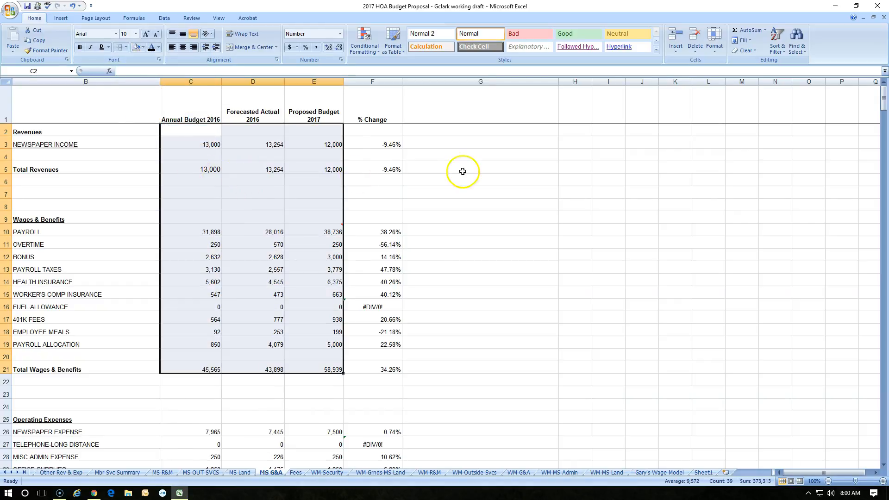
pyautogui.click(412, 171)
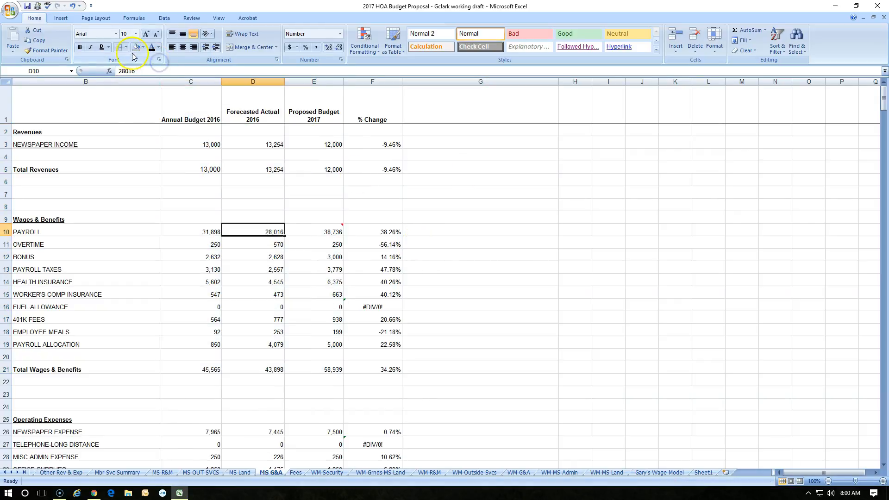
# Apply the strikethrough effect to the Forecasted Actual 2016 payroll amount in D10
pyautogui.click(159, 60)
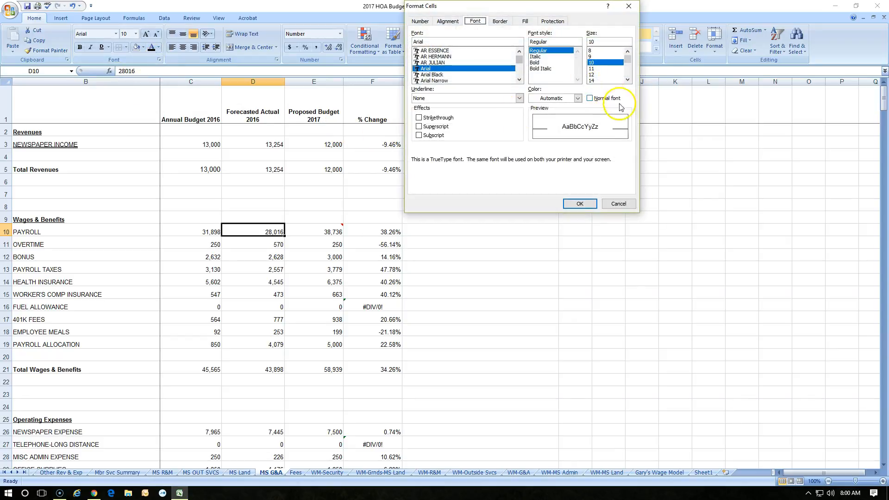
pyautogui.click(419, 118)
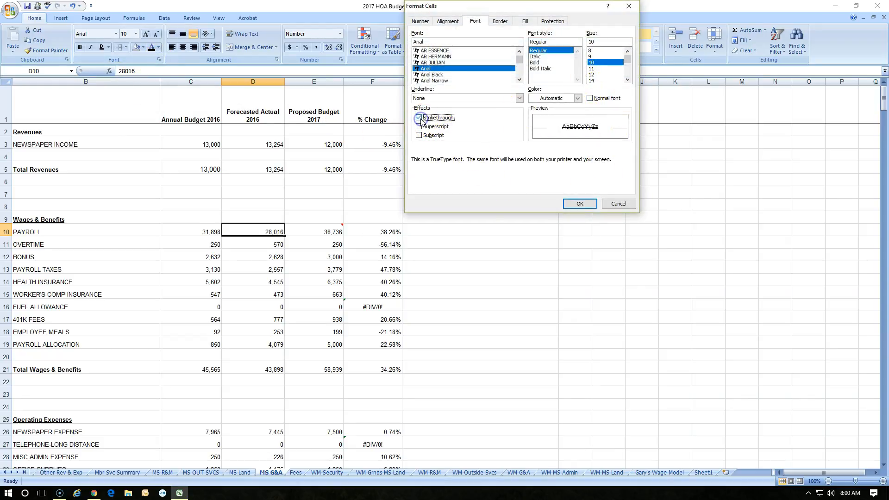
pyautogui.click(580, 204)
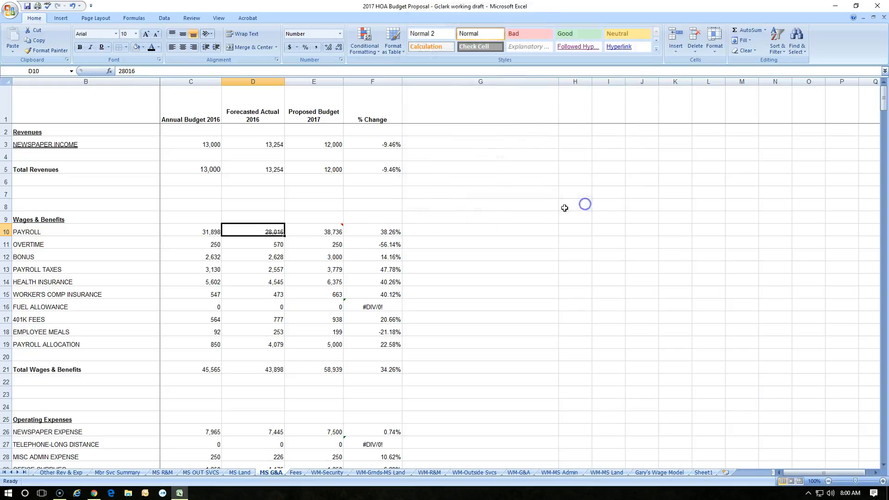
pyautogui.click(127, 47)
pyautogui.press('Escape')
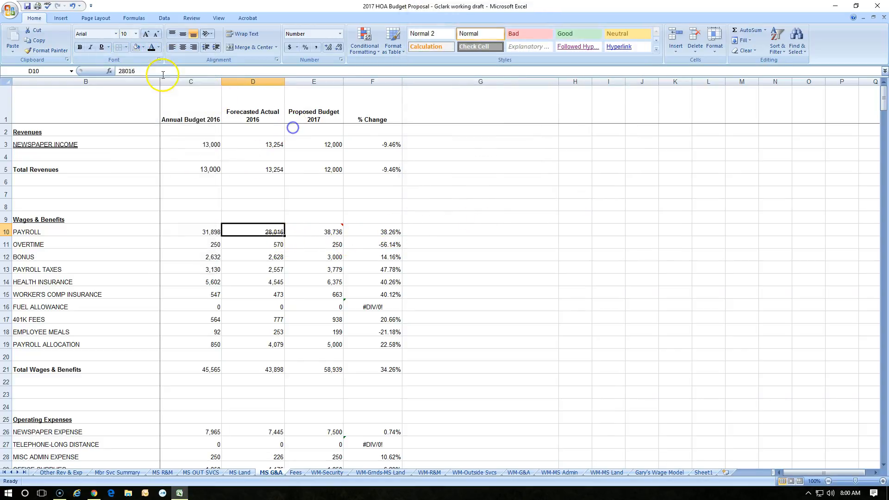
# Try the subscript and superscript effects on the payroll amount in D10 and apply superscript
pyautogui.click(159, 60)
pyautogui.click(420, 135)
pyautogui.click(431, 127)
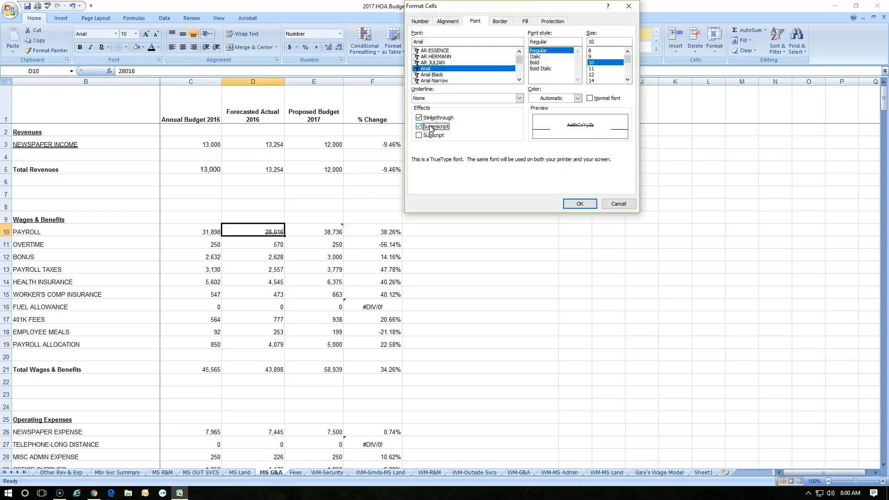
pyautogui.click(419, 135)
pyautogui.click(579, 204)
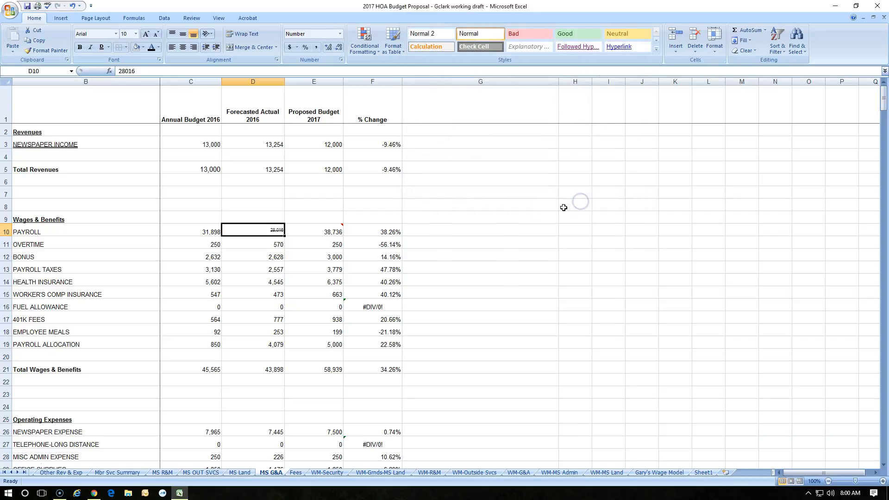
# Undo the superscript and strikethrough on D10, keeping the no-fill setting on C2:E21
pyautogui.click(313, 234)
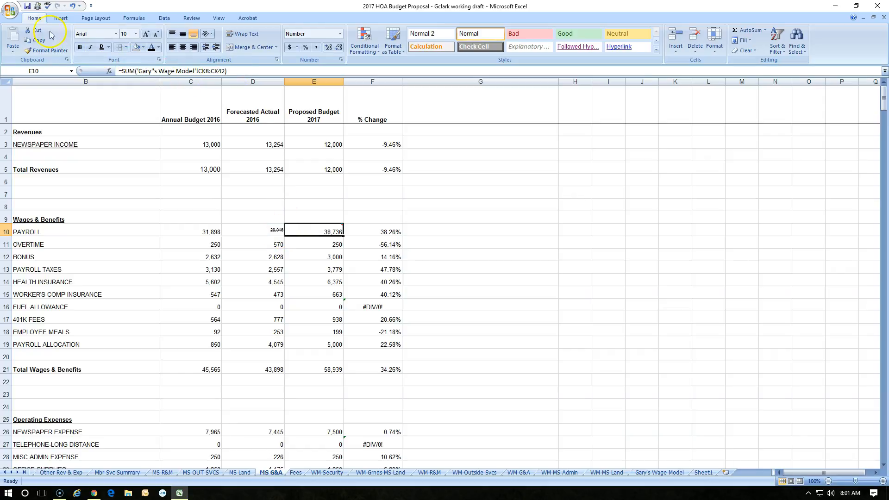
pyautogui.click(72, 7)
pyautogui.click(72, 6)
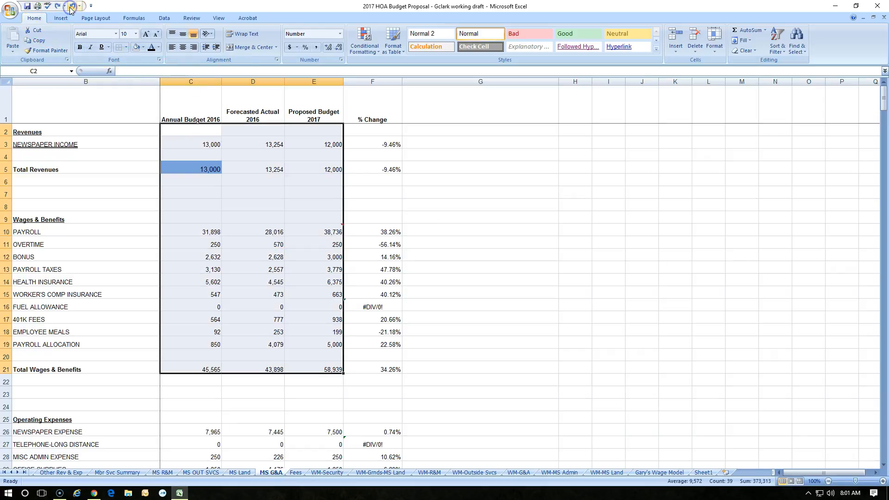
pyautogui.click(61, 6)
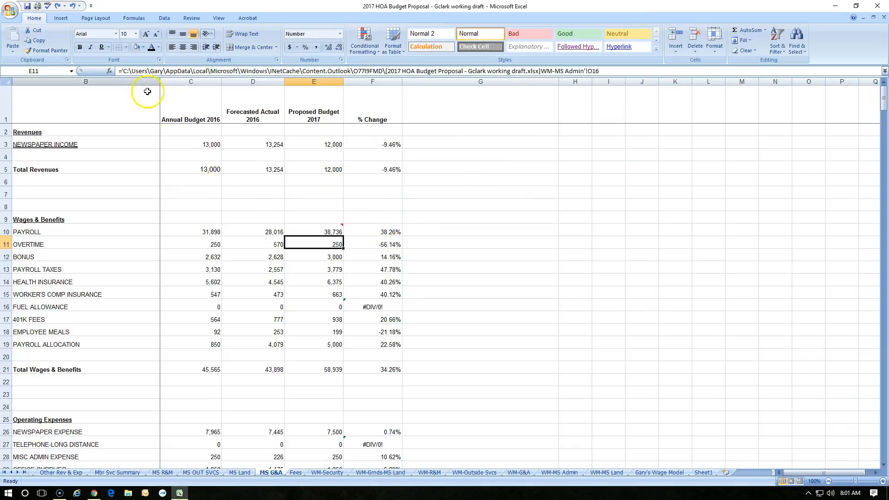
# Apply All Borders to the revenue range C3:F6
pyautogui.click(217, 145)
pyautogui.moveTo(235, 148); pyautogui.dragTo(359, 182)
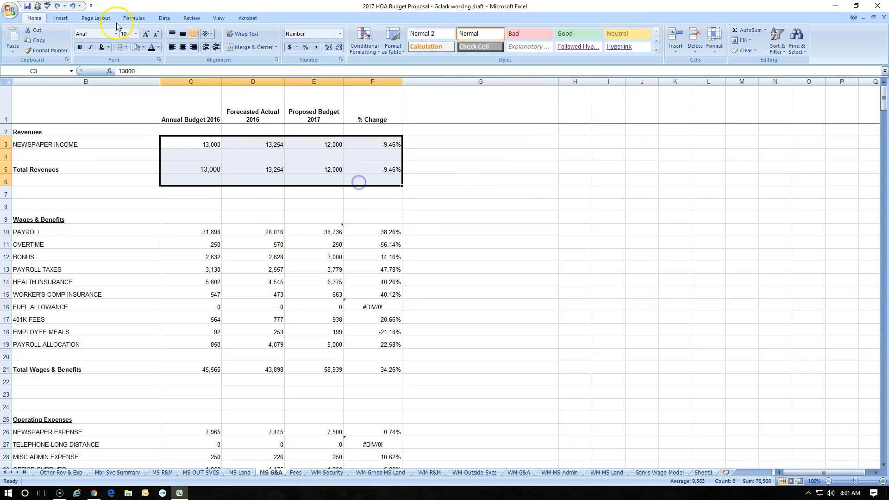
pyautogui.click(126, 48)
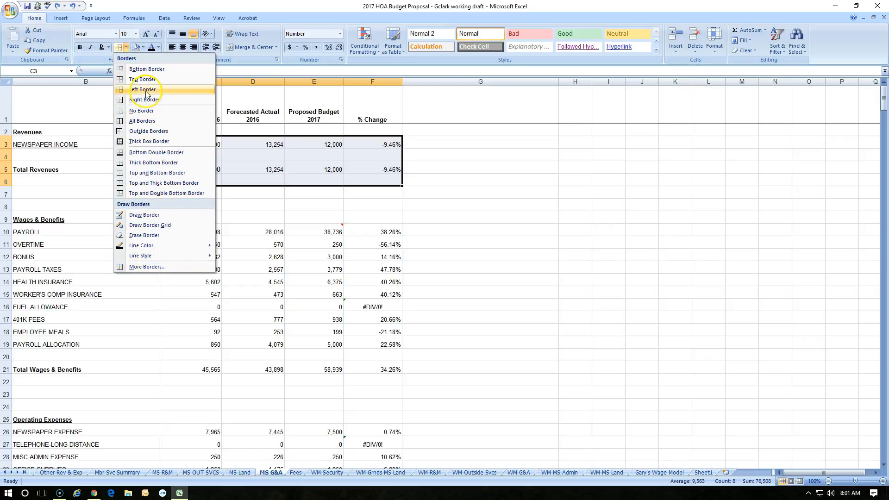
pyautogui.click(143, 121)
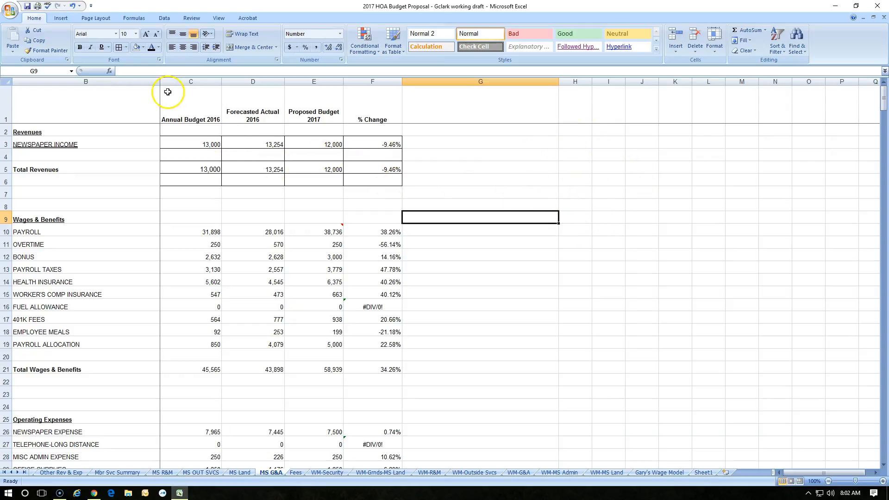
# Remove the borders from C2:F6 with the No Border option
pyautogui.click(125, 47)
pyautogui.click(340, 156)
pyautogui.moveTo(190, 130)
pyautogui.mouseDown()
pyautogui.moveTo(235, 171)
pyautogui.moveTo(351, 184)
pyautogui.mouseUp()
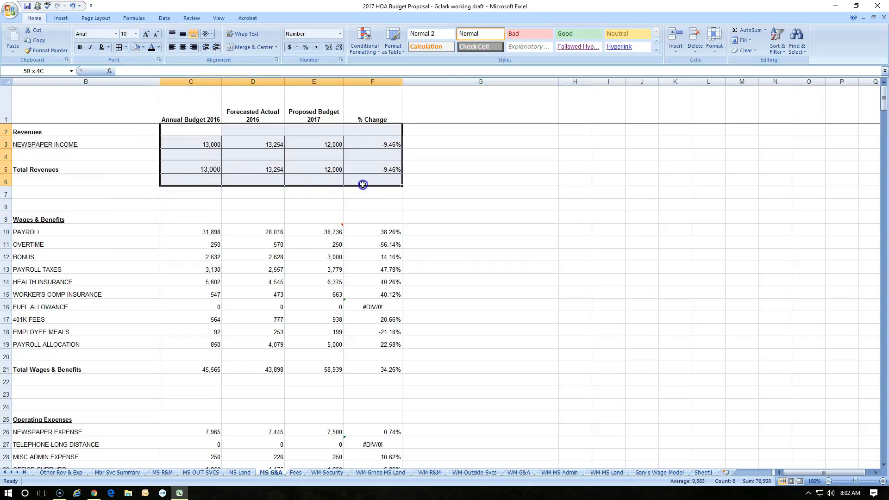
pyautogui.click(125, 47)
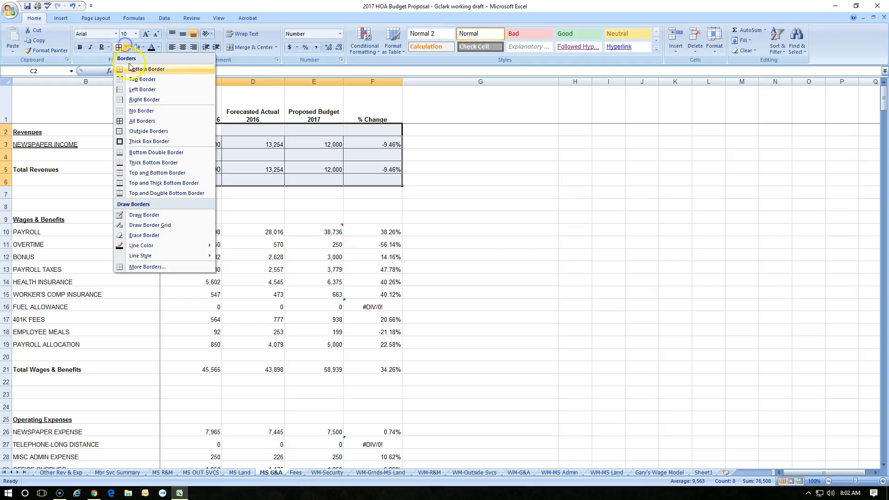
pyautogui.click(135, 111)
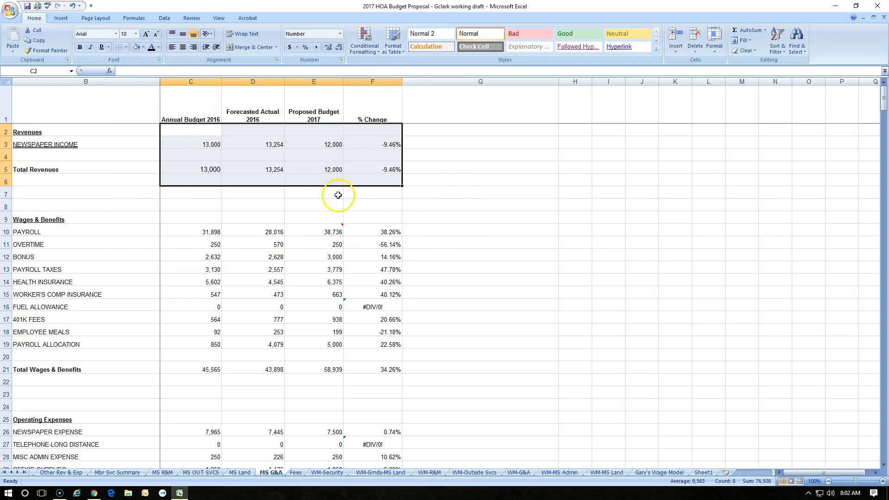
# Apply Outside Borders to C2:F6 and also to the smaller range D3:F6
pyautogui.click(126, 47)
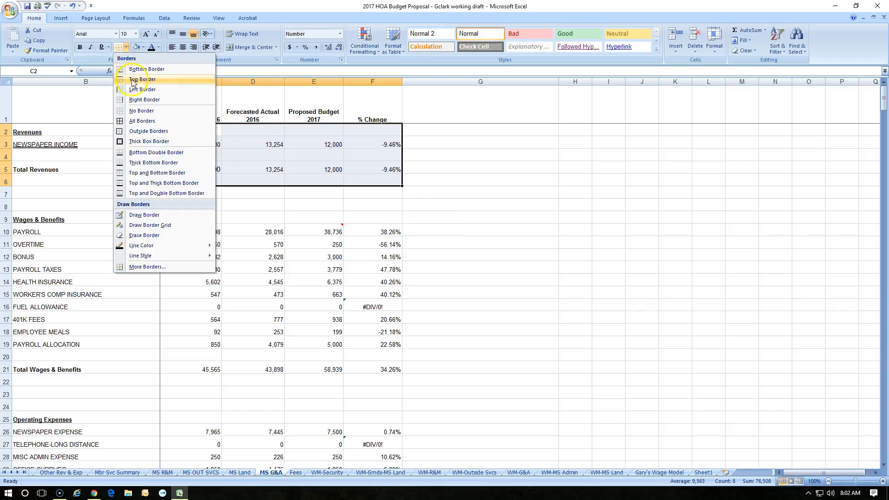
pyautogui.click(142, 132)
pyautogui.click(422, 180)
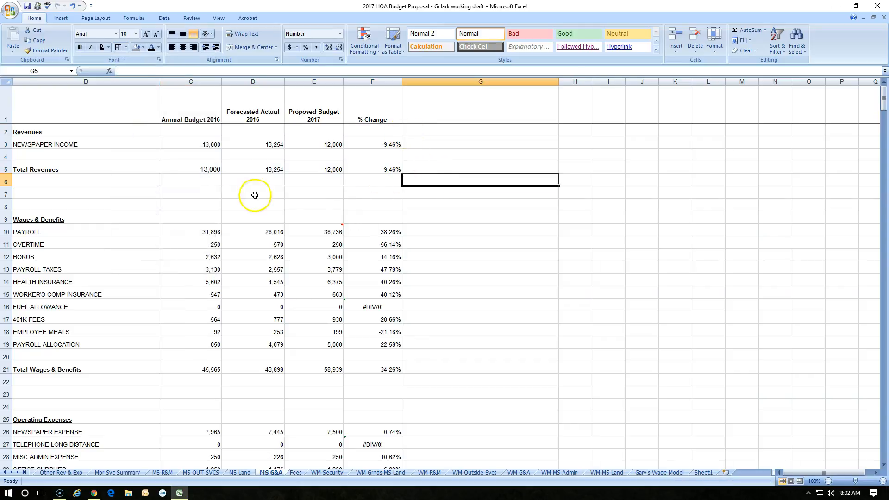
pyautogui.click(126, 47)
pyautogui.click(271, 167)
pyautogui.moveTo(260, 144); pyautogui.dragTo(371, 180)
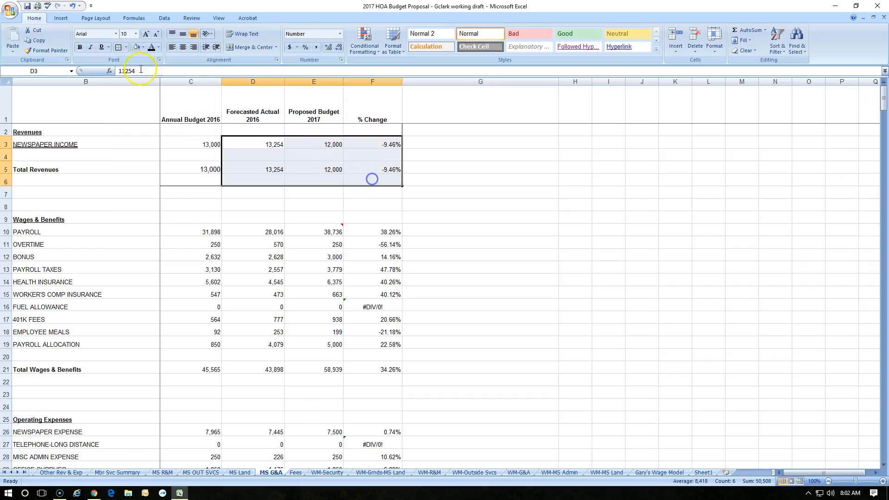
pyautogui.click(121, 48)
pyautogui.click(436, 153)
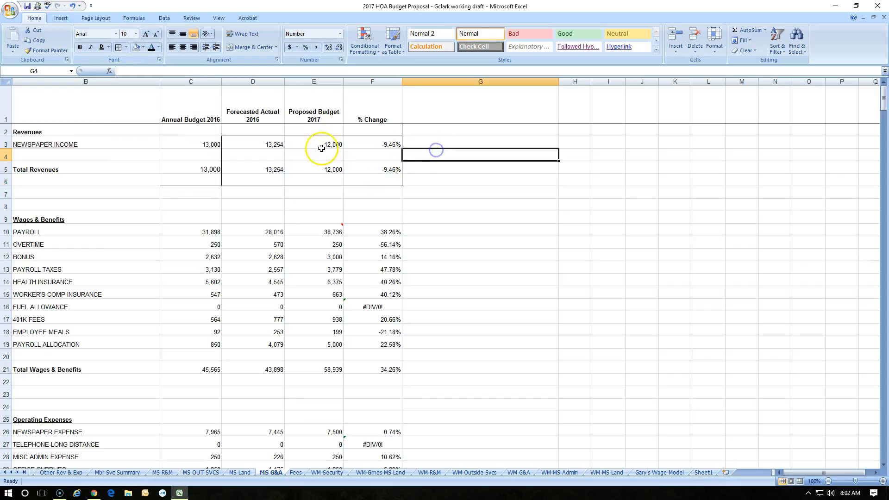
# Clear all borders from the revenue range C2:F6
pyautogui.moveTo(210, 134); pyautogui.dragTo(380, 176)
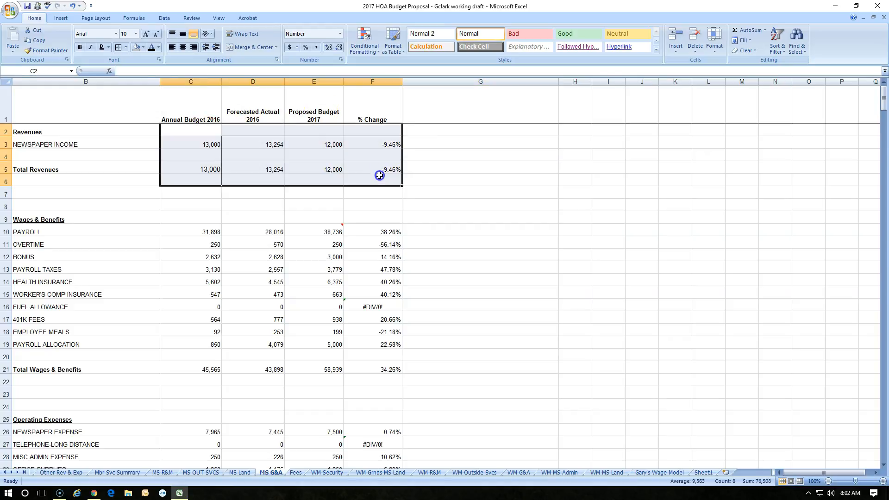
pyautogui.click(126, 47)
pyautogui.click(131, 114)
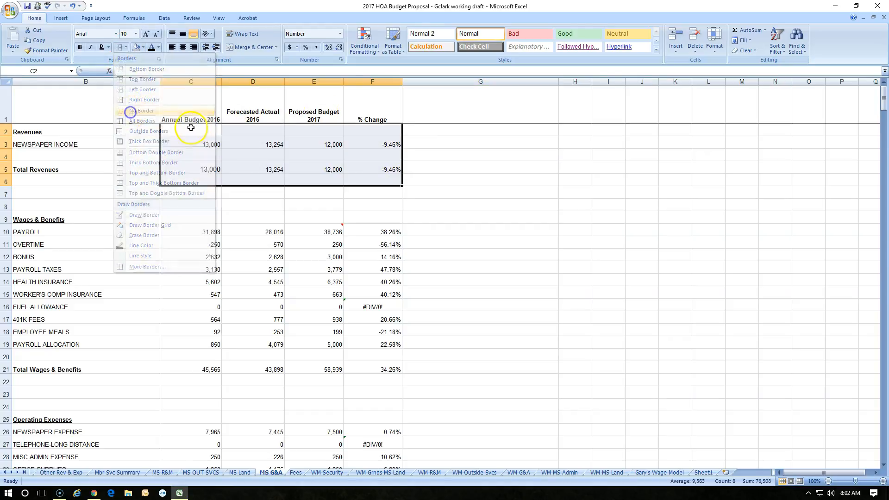
# Apply the Top and Thick Bottom Border style to D3:E5
pyautogui.moveTo(258, 144); pyautogui.dragTo(326, 170)
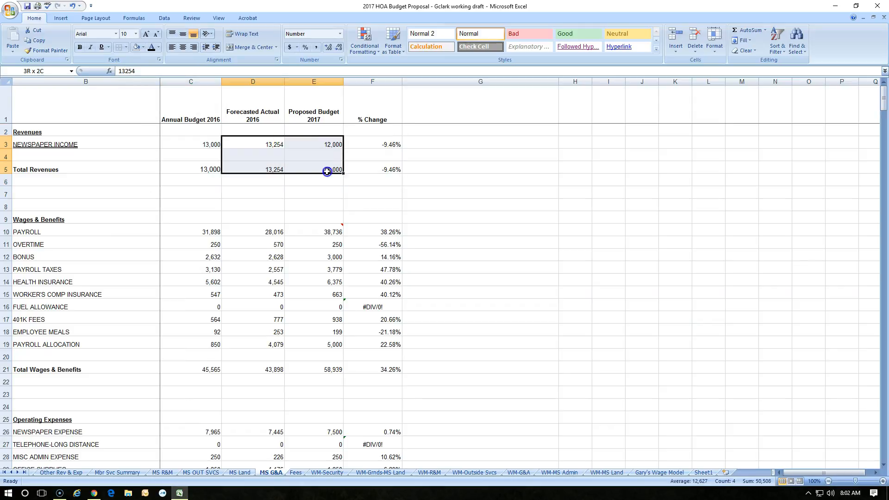
pyautogui.click(126, 48)
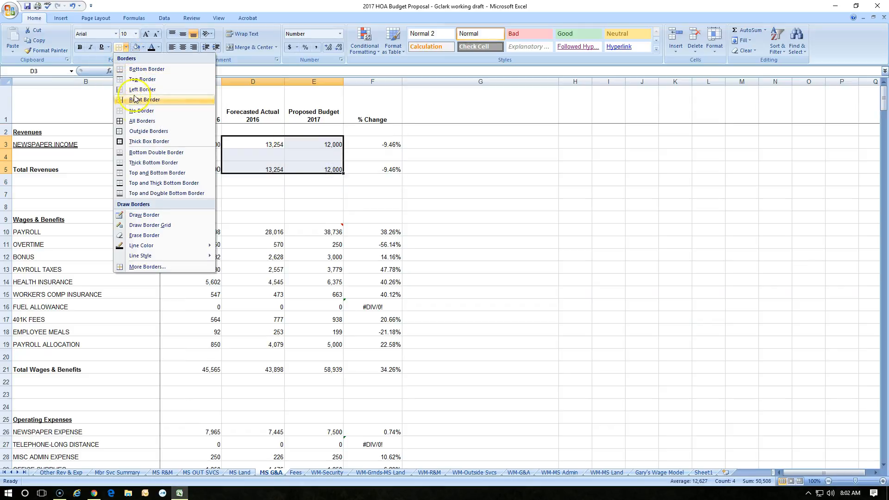
pyautogui.click(137, 184)
pyautogui.click(366, 193)
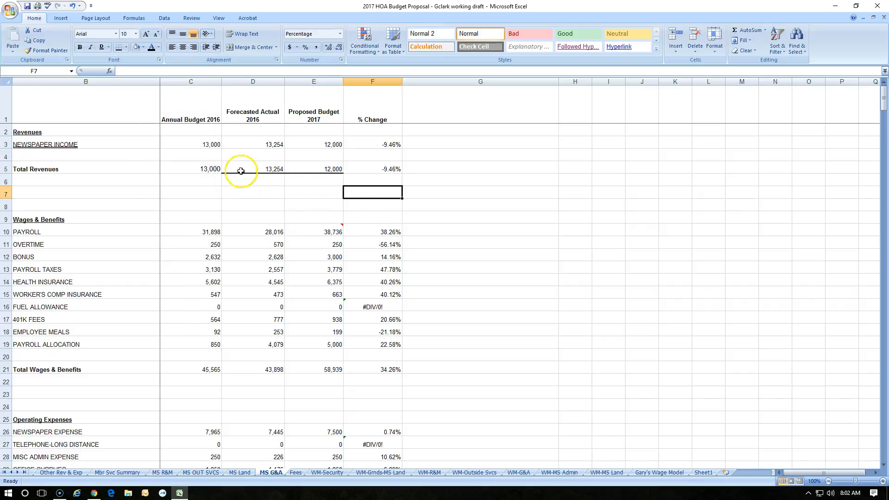
# Set D3:E5 to No Border
pyautogui.moveTo(274, 145); pyautogui.dragTo(313, 168)
pyautogui.click(126, 47)
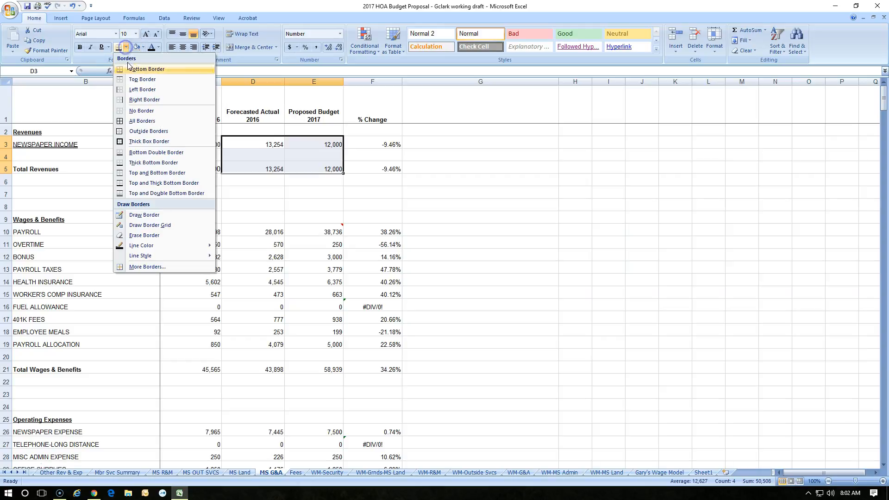
pyautogui.click(131, 110)
# Add thin inside horizontal borders to D3:E5 using the custom border settings
pyautogui.moveTo(241, 145); pyautogui.dragTo(297, 168)
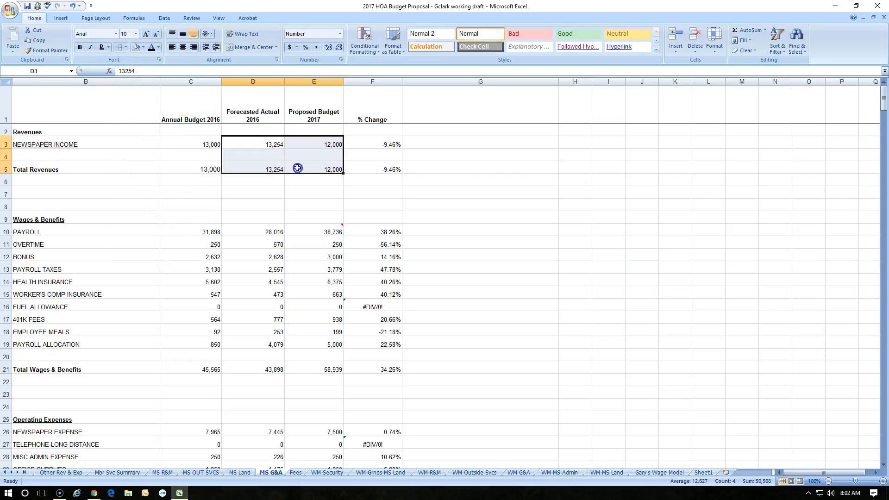
pyautogui.click(126, 48)
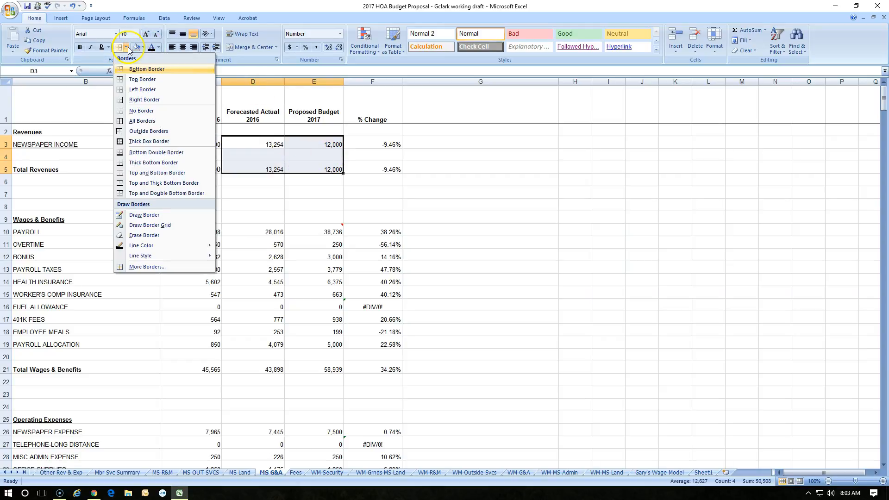
pyautogui.click(149, 267)
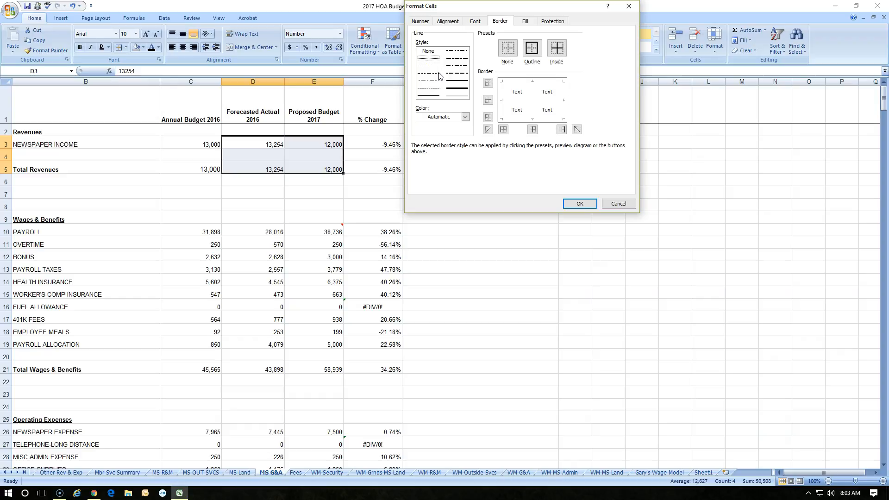
pyautogui.click(488, 118)
pyautogui.click(580, 204)
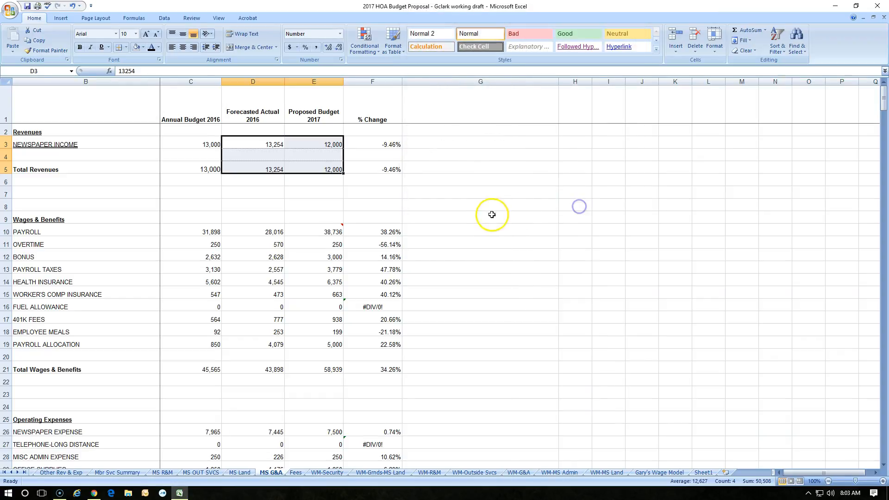
pyautogui.click(492, 215)
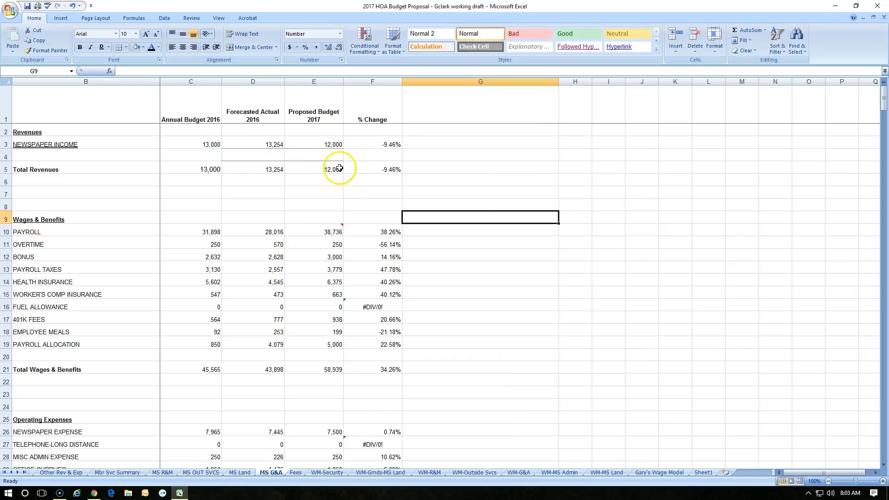
# Change the inside horizontal borders of D3:E5 to a thick line style
pyautogui.moveTo(269, 143); pyautogui.dragTo(311, 167)
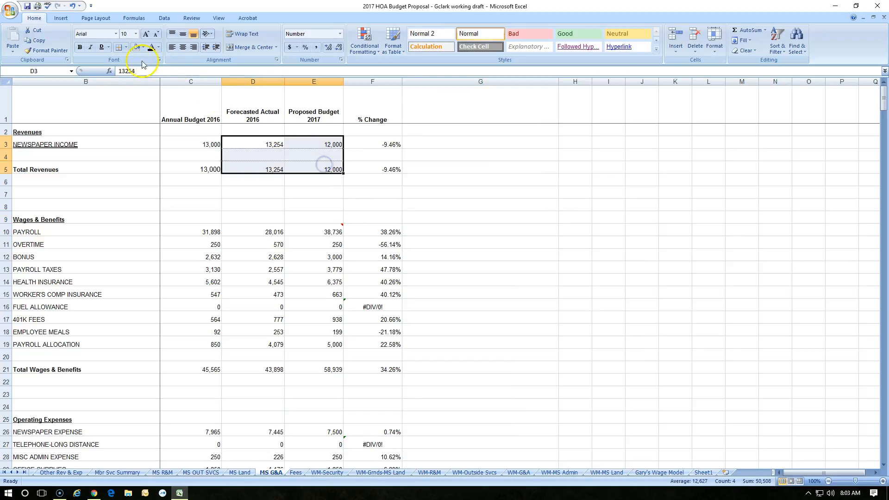
pyautogui.click(127, 48)
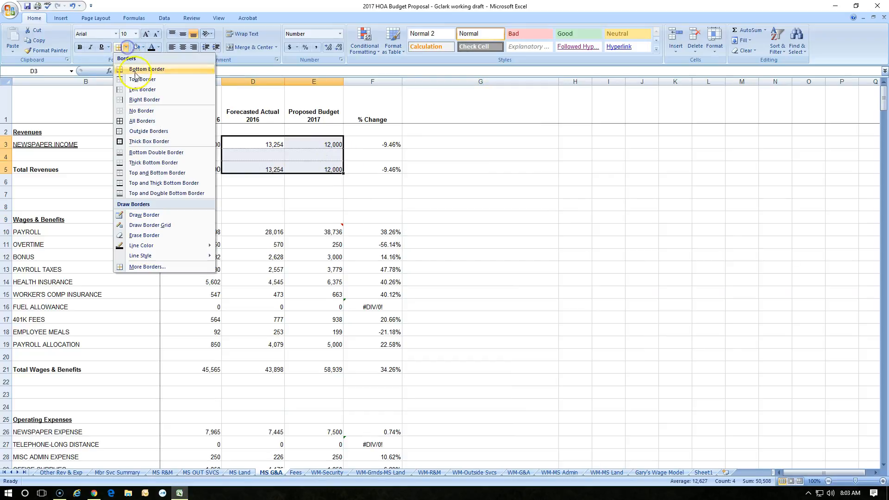
pyautogui.click(141, 268)
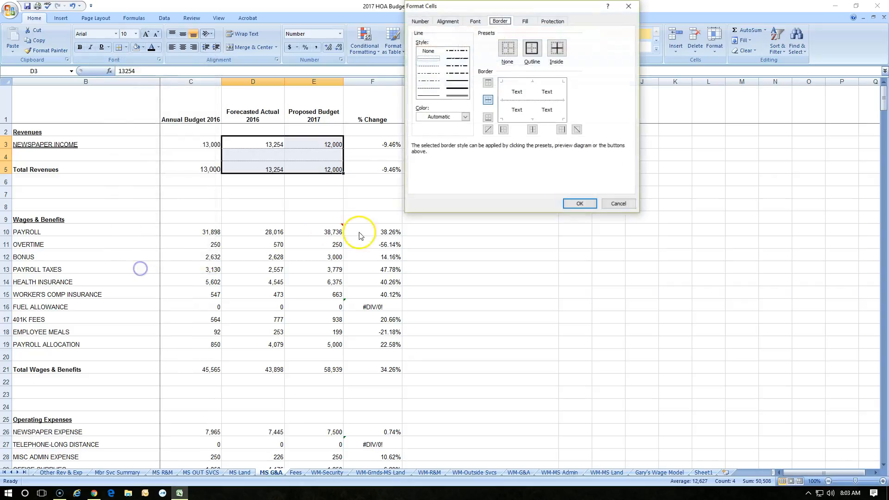
pyautogui.click(487, 102)
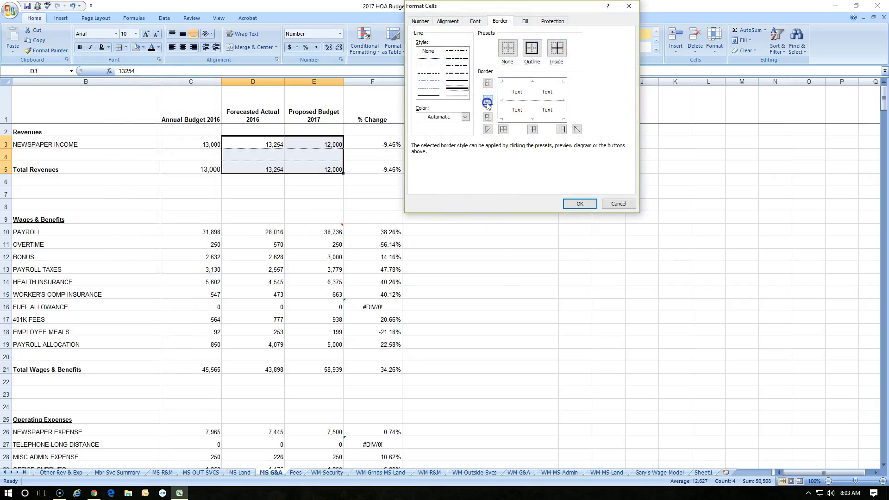
pyautogui.click(571, 205)
pyautogui.click(566, 250)
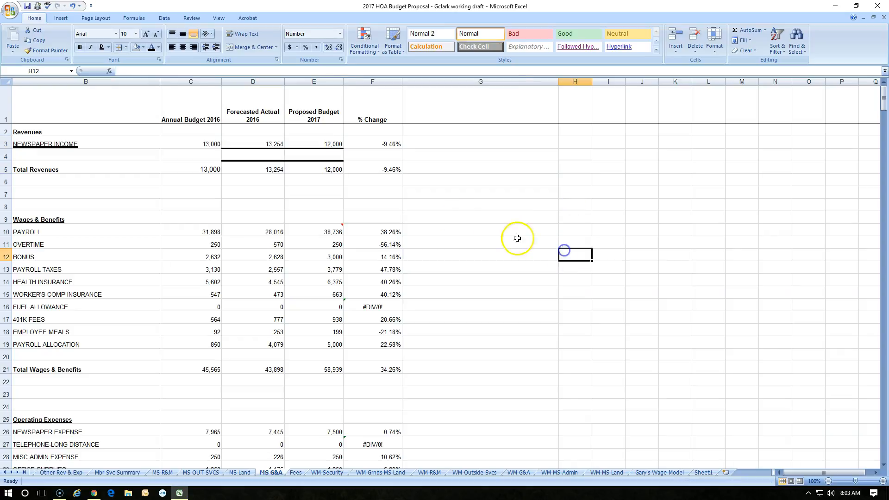
# Draw diagonal borders in both directions across cell H12 with a thin line
pyautogui.click(126, 47)
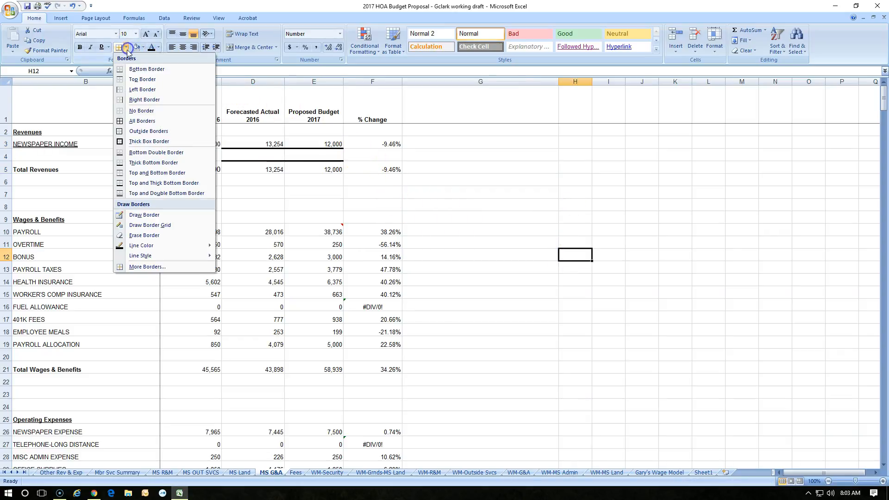
pyautogui.click(147, 268)
pyautogui.click(487, 130)
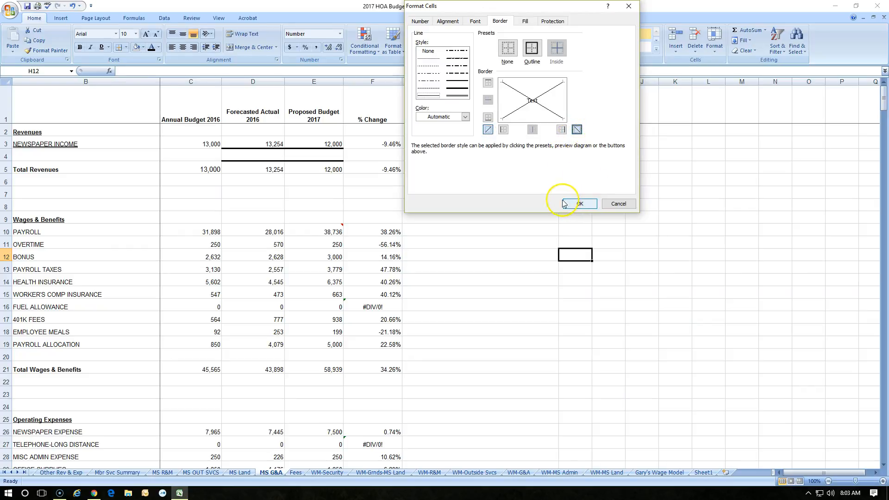
pyautogui.click(586, 205)
pyautogui.click(590, 282)
pyautogui.click(573, 255)
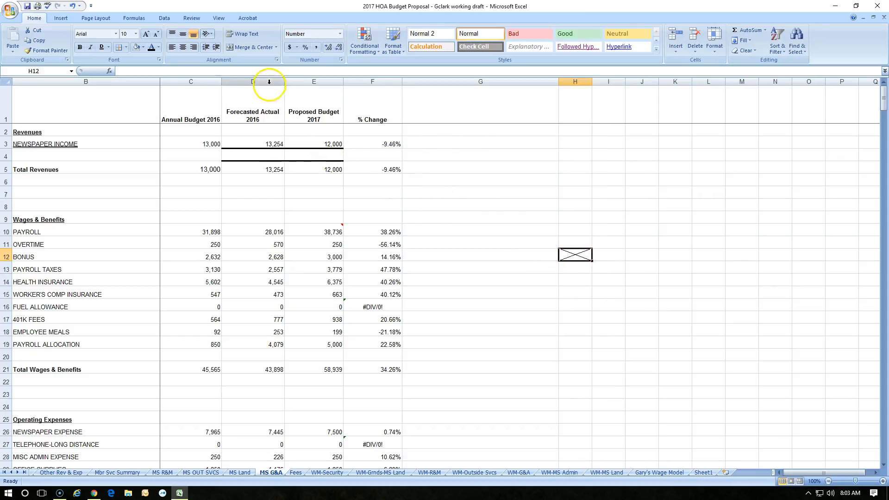
# Try a light tan theme fill on H12, and undo both the fill and the diagonal borders
pyautogui.click(143, 47)
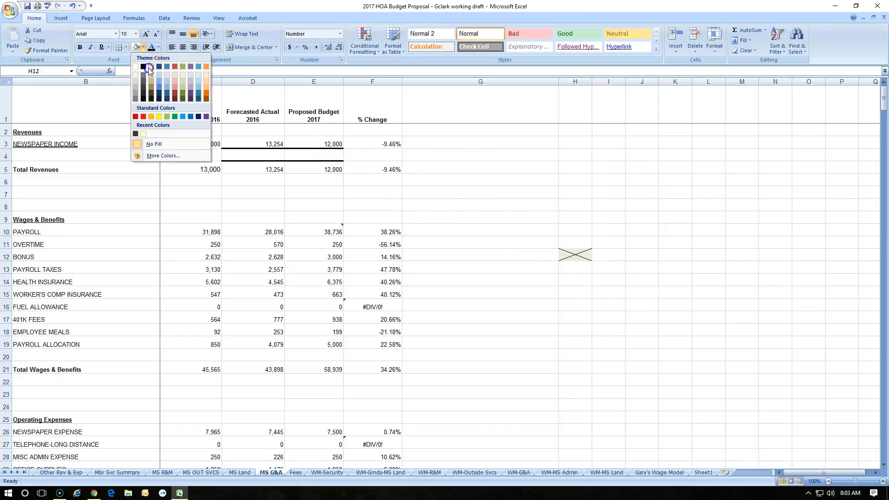
pyautogui.click(148, 67)
pyautogui.click(591, 214)
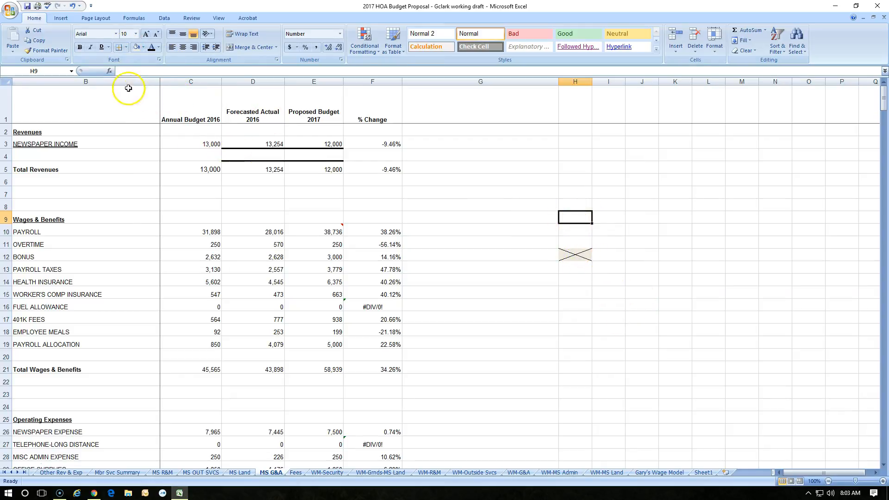
pyautogui.click(71, 7)
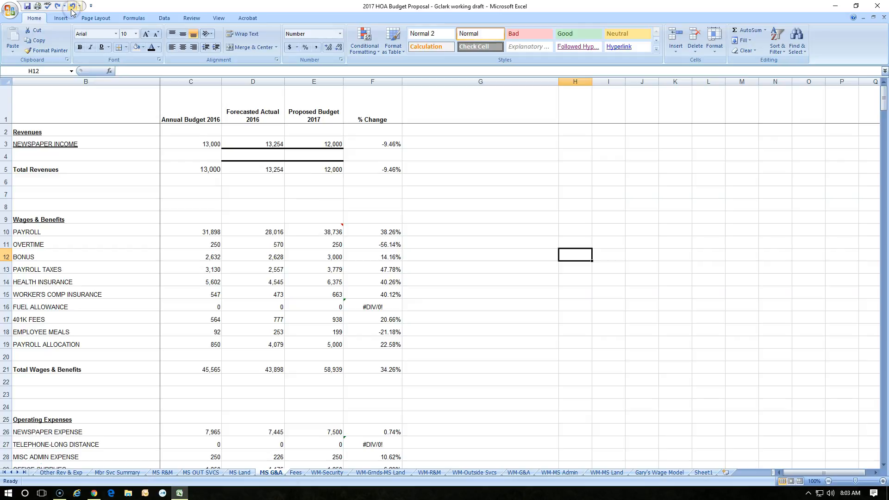
# Set the custom border color for D3:E5 to standard red and apply it to the left and inside horizontal borders
pyautogui.moveTo(232, 144); pyautogui.dragTo(324, 169)
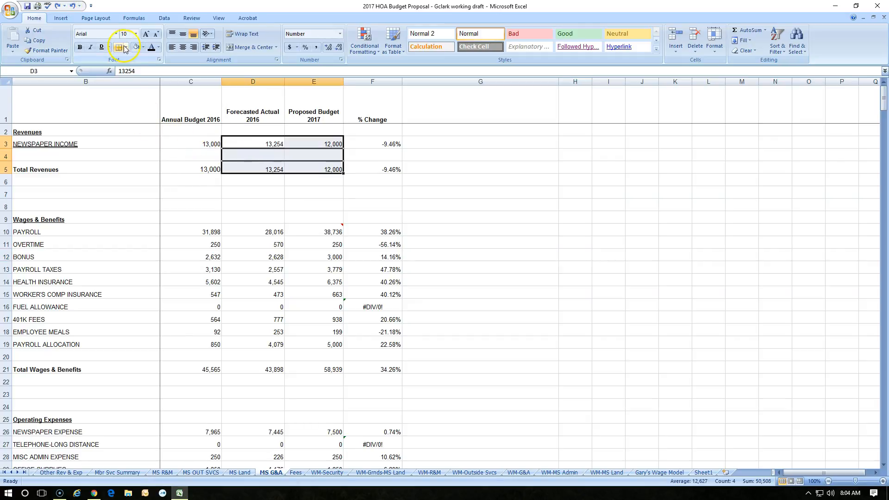
pyautogui.click(125, 47)
pyautogui.click(204, 265)
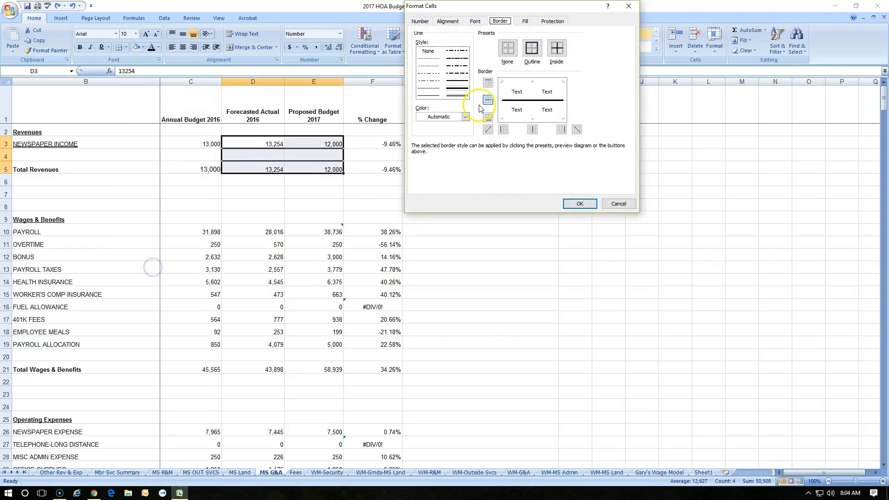
pyautogui.click(466, 116)
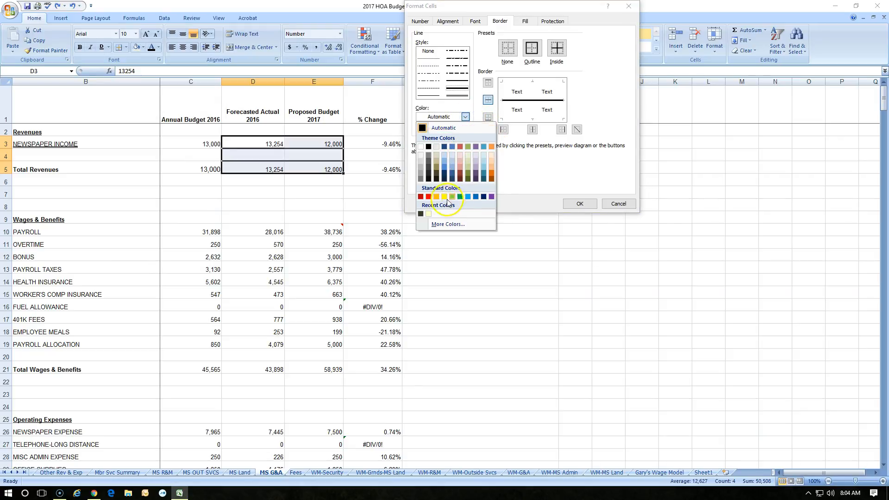
pyautogui.click(429, 197)
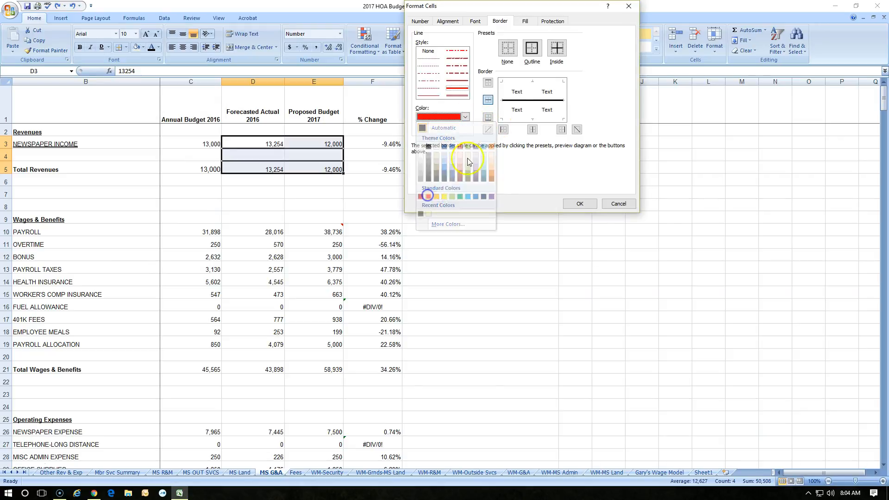
pyautogui.click(504, 130)
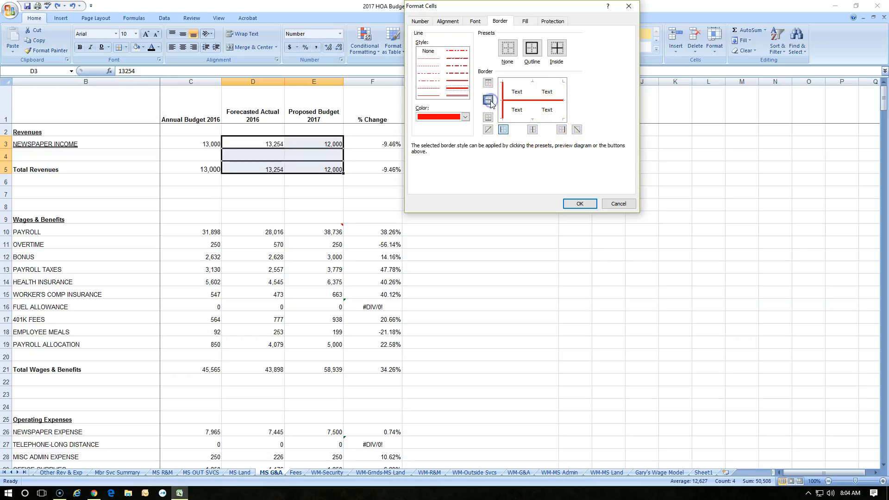
# Try the inside and outline border presets on D3:E5, then clear all borders and apply only a thick red outline
pyautogui.click(556, 54)
pyautogui.click(533, 49)
pyautogui.click(508, 49)
pyautogui.click(540, 56)
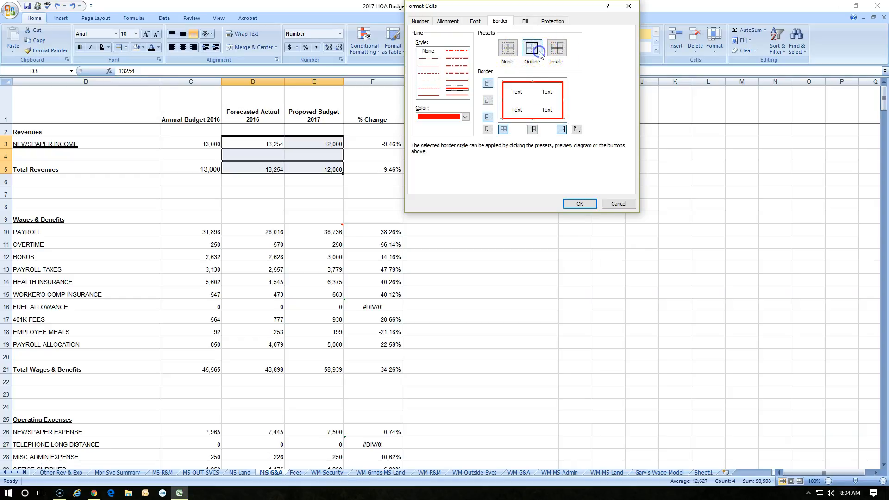
pyautogui.click(573, 203)
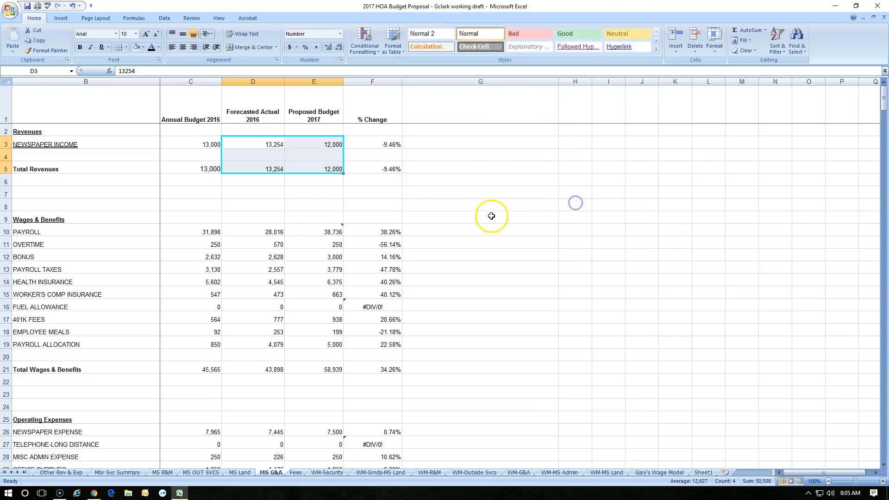
pyautogui.click(417, 179)
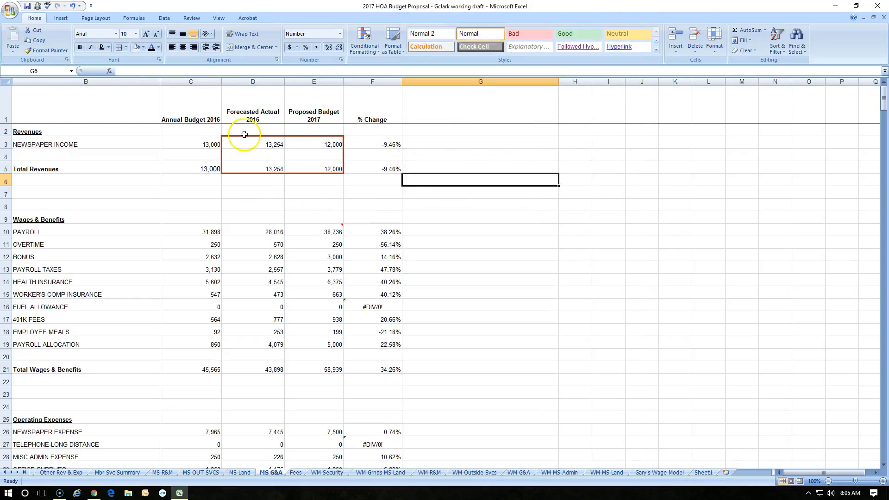
pyautogui.click(312, 159)
pyautogui.click(424, 158)
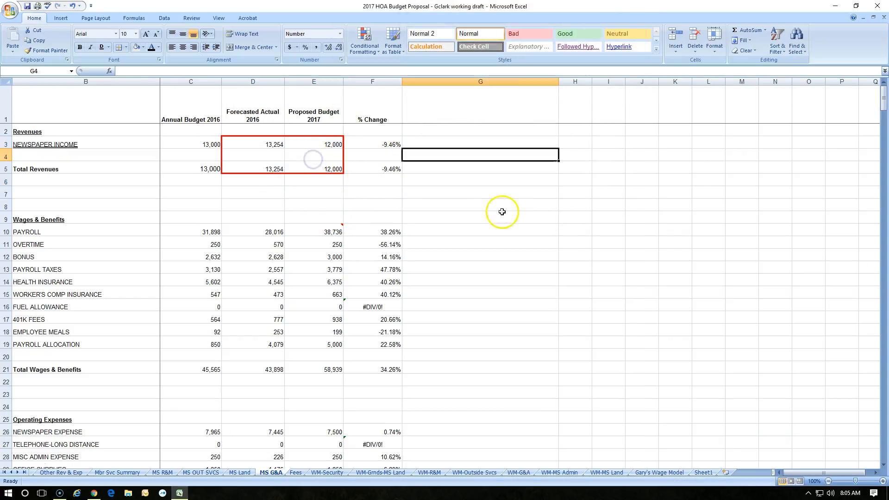
# Underline the values in D3:E5
pyautogui.moveTo(251, 141); pyautogui.dragTo(338, 167)
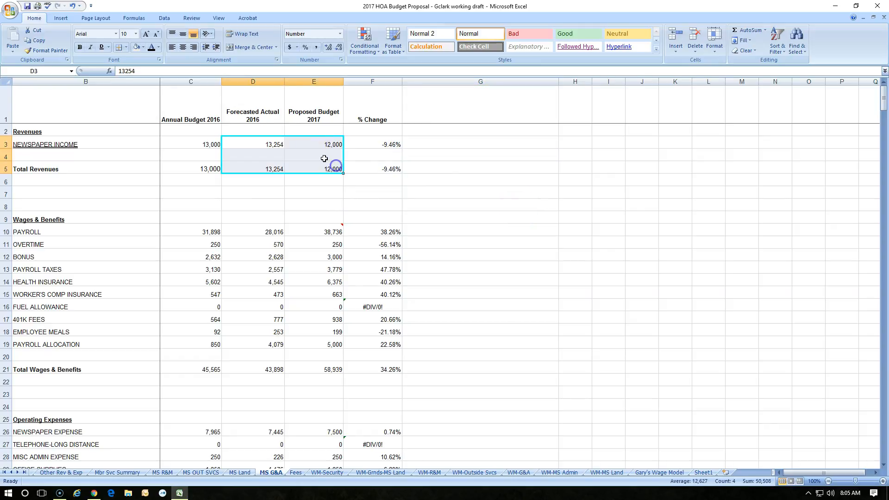
pyautogui.rightClick(327, 160)
pyautogui.hotkey('ctrl', 'u')
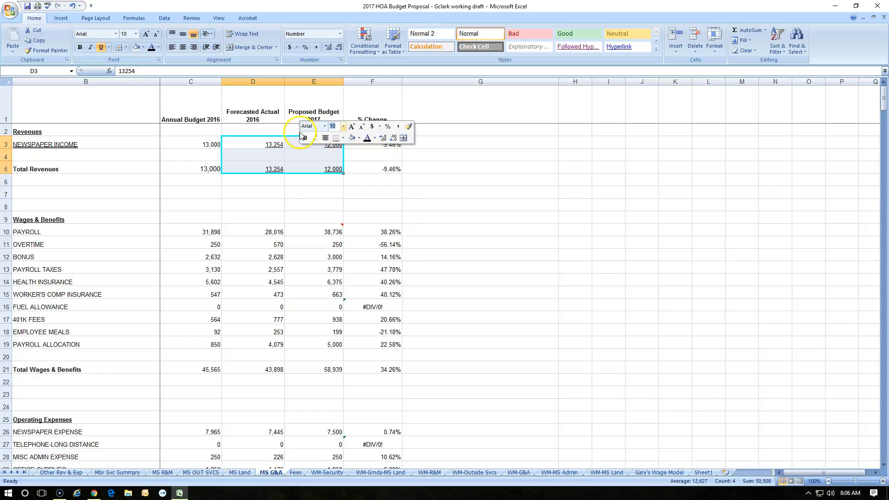
pyautogui.click(363, 182)
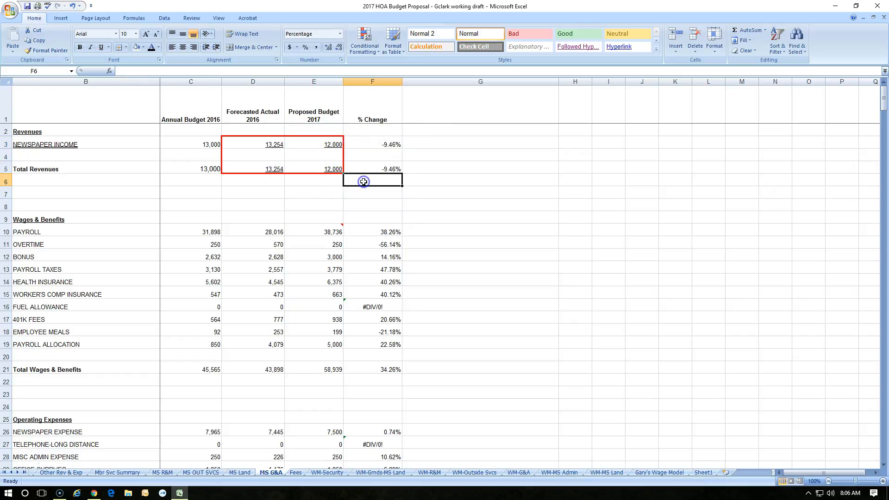